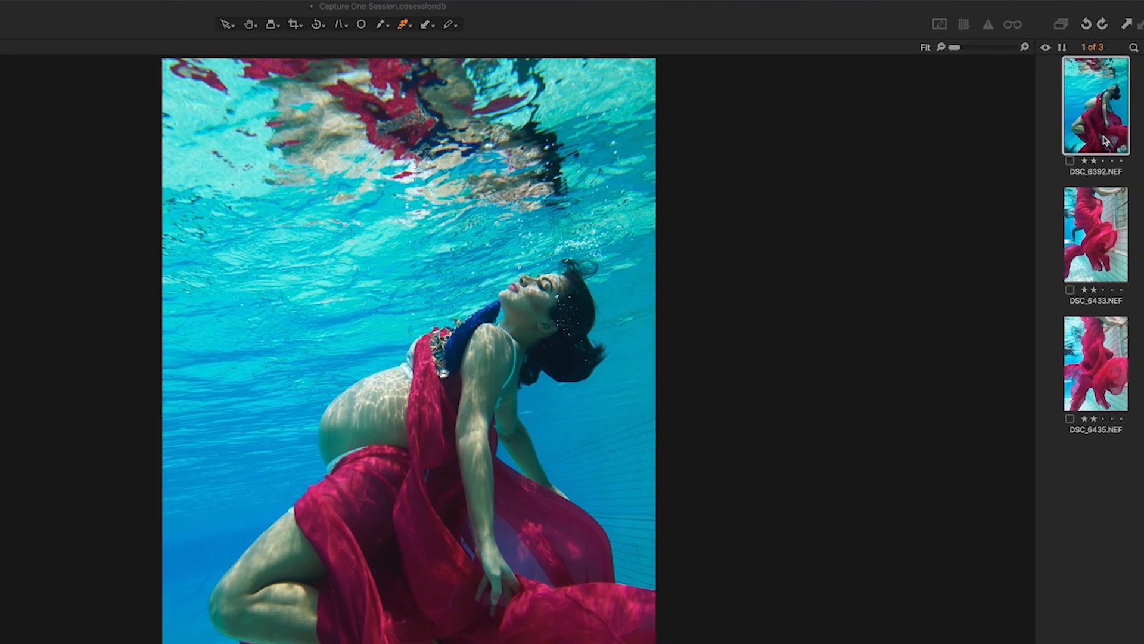
Step: Review photos DSC_6433 and DSC_6435, and return to the main portrait DSC_6392
click(1116, 260)
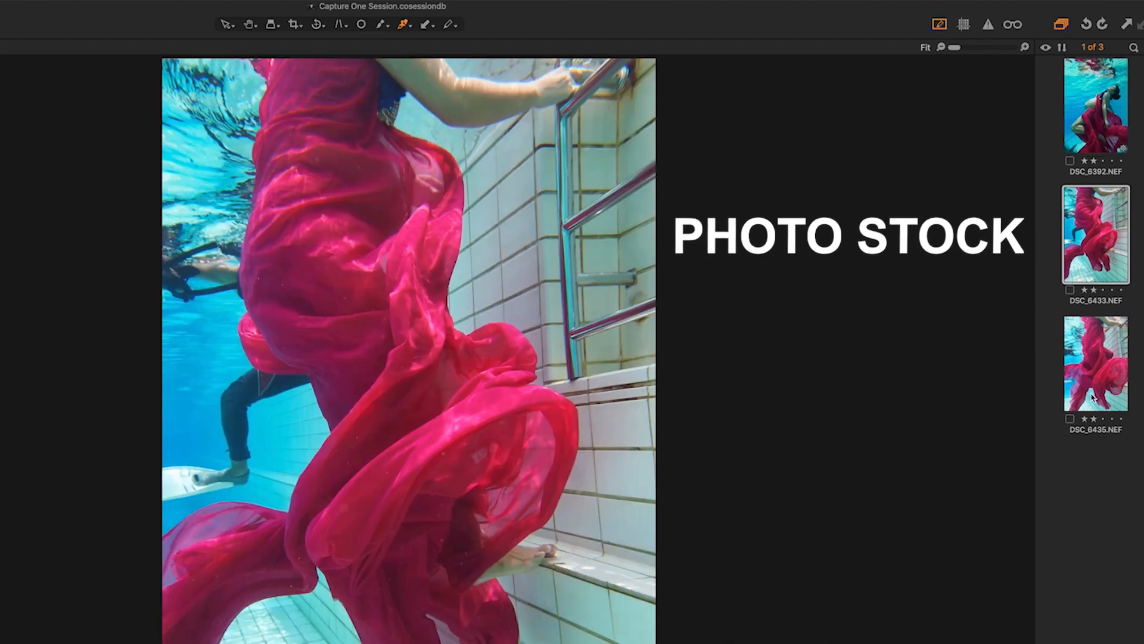
click(1110, 377)
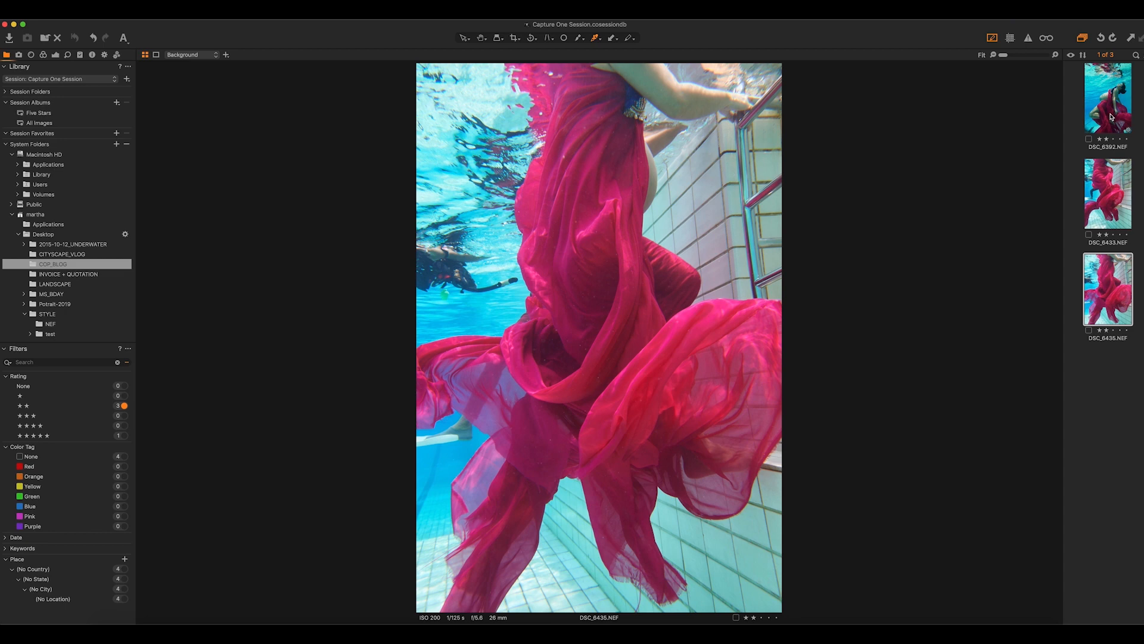
click(1111, 116)
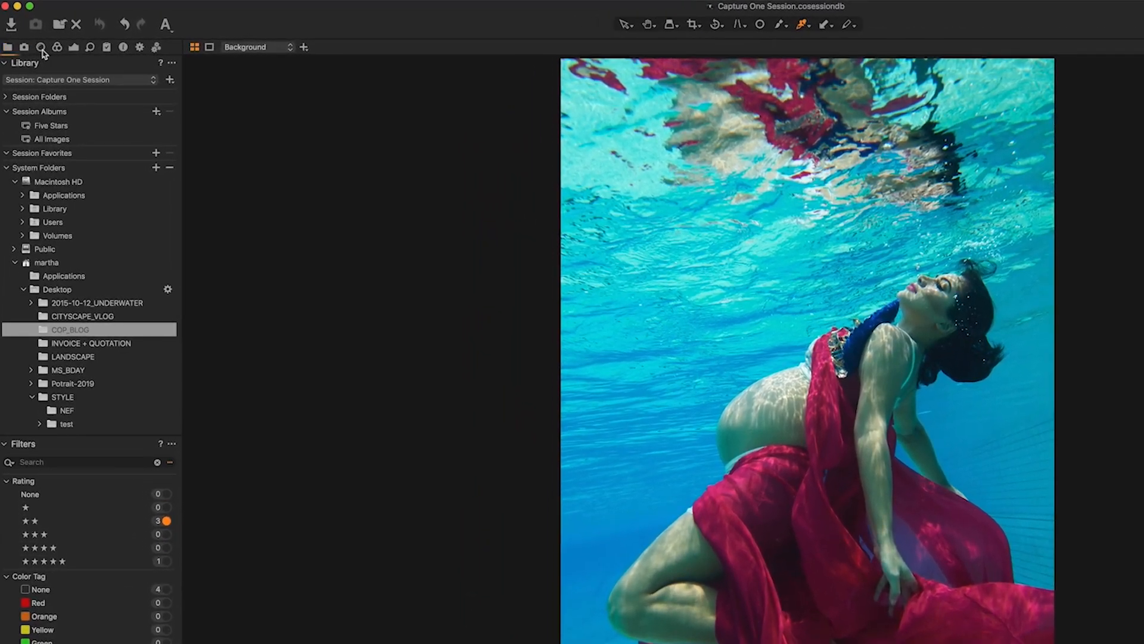
Step: Correct the portrait's white balance by sampling a neutral point on the subject, and set Kelvin to 8967 and Tint to 30.8
click(36, 51)
click(59, 47)
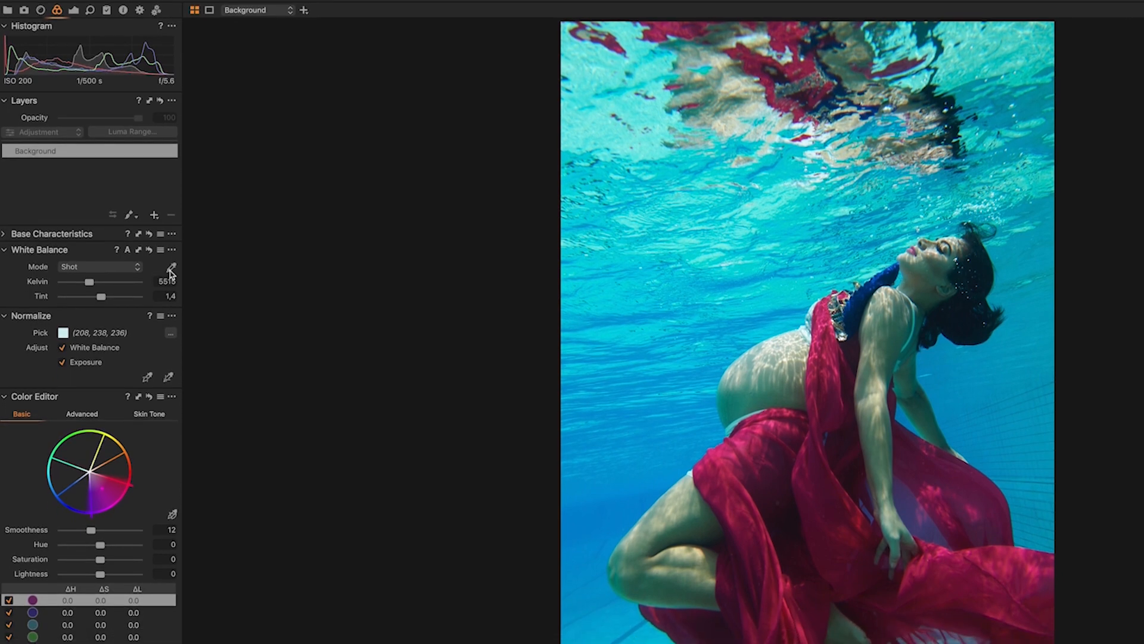
click(169, 268)
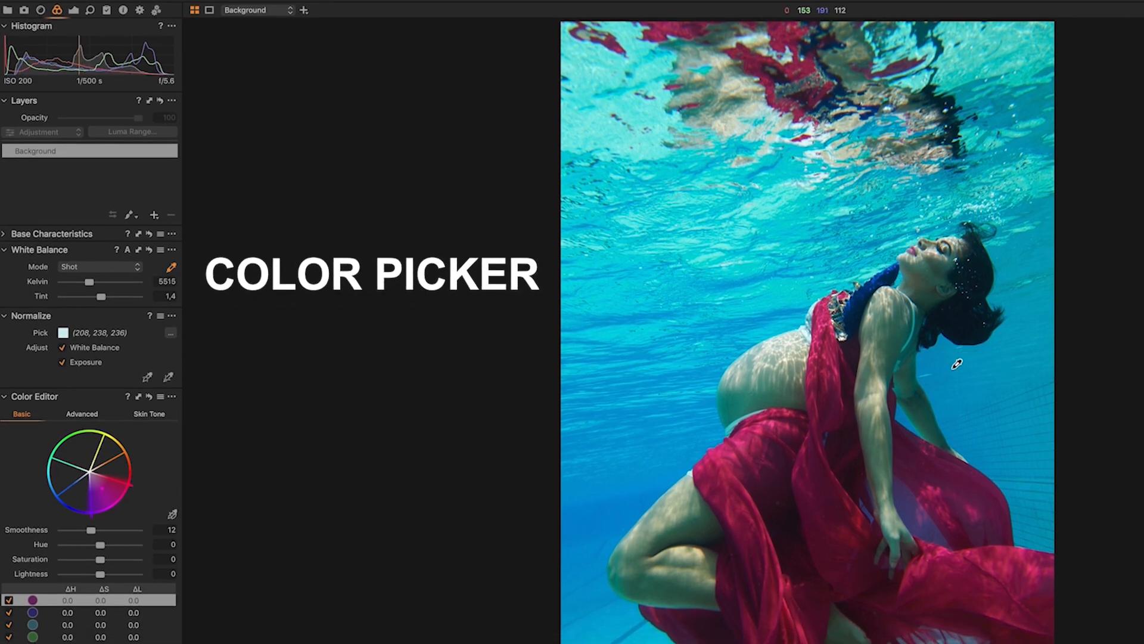
click(897, 344)
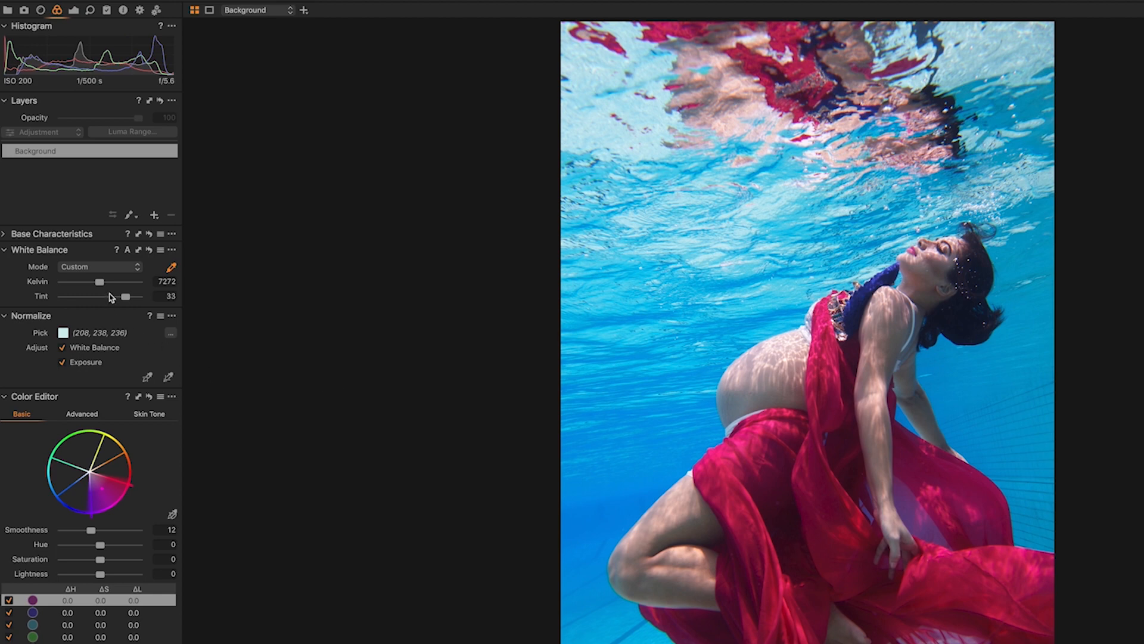
drag(100, 282, 123, 299)
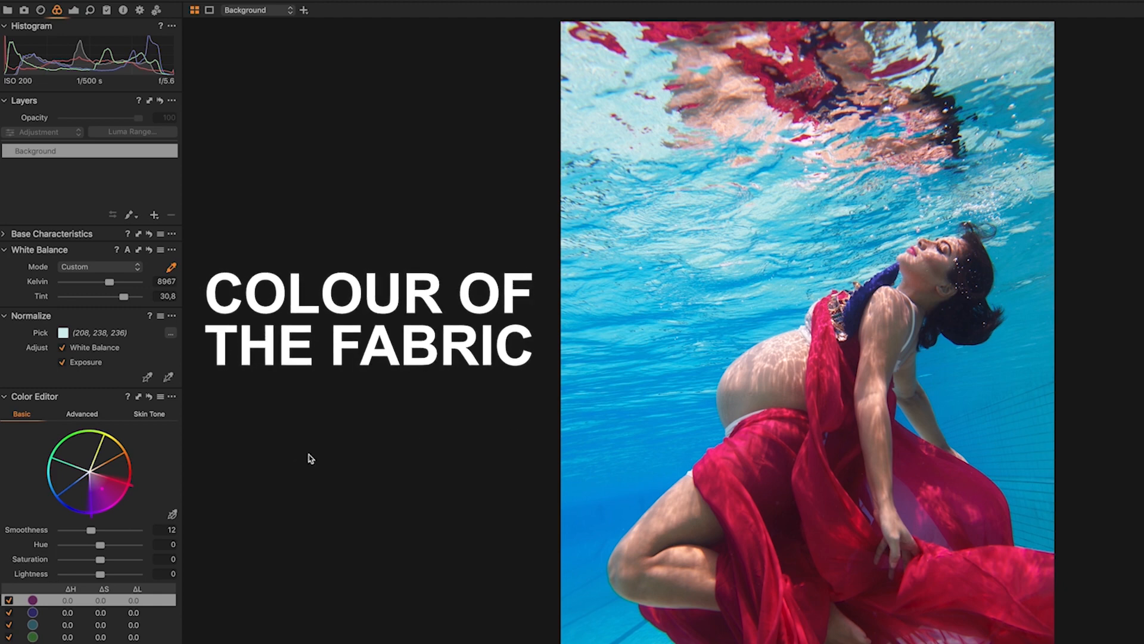
Step: Sample the red fabric in the advanced Color Editor and set its hue to -8.8 and lightness to -17.1
click(77, 415)
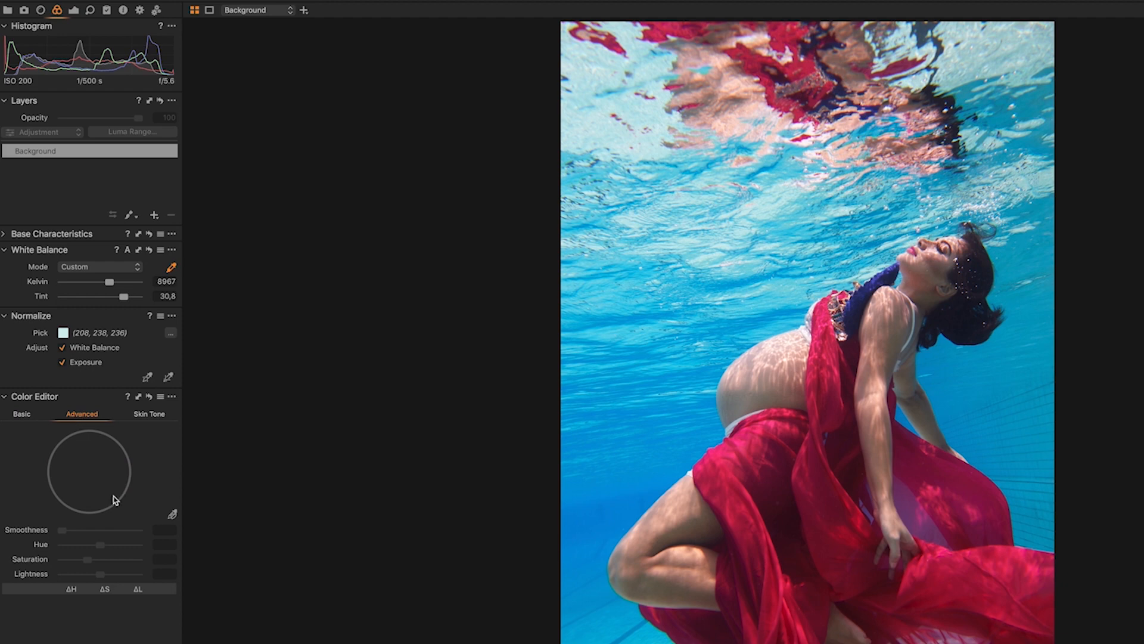
click(172, 514)
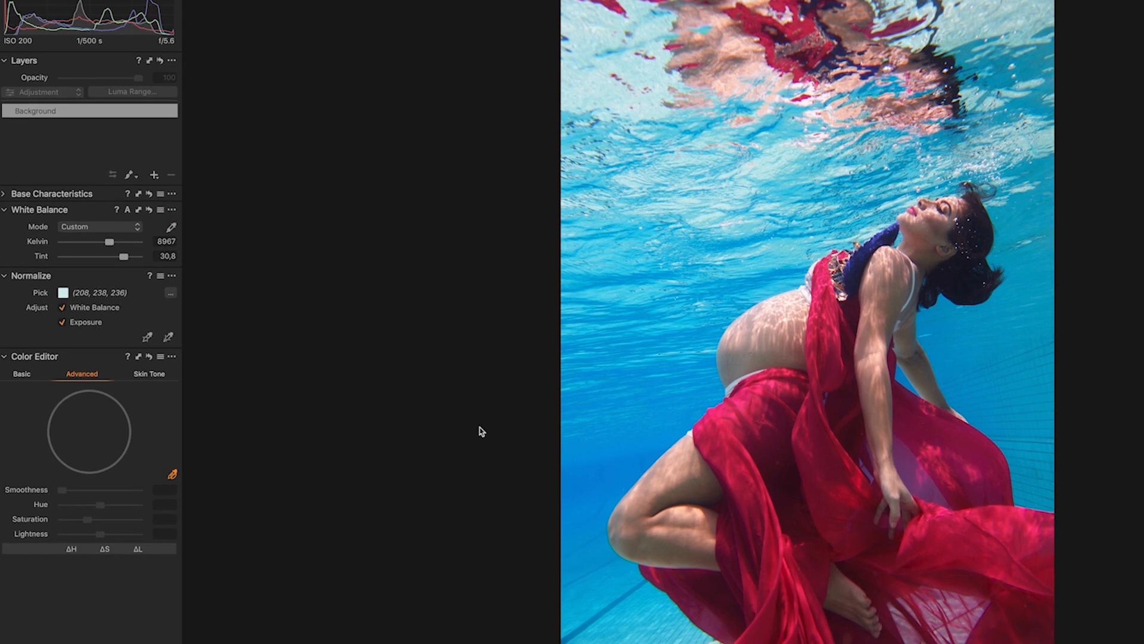
click(766, 385)
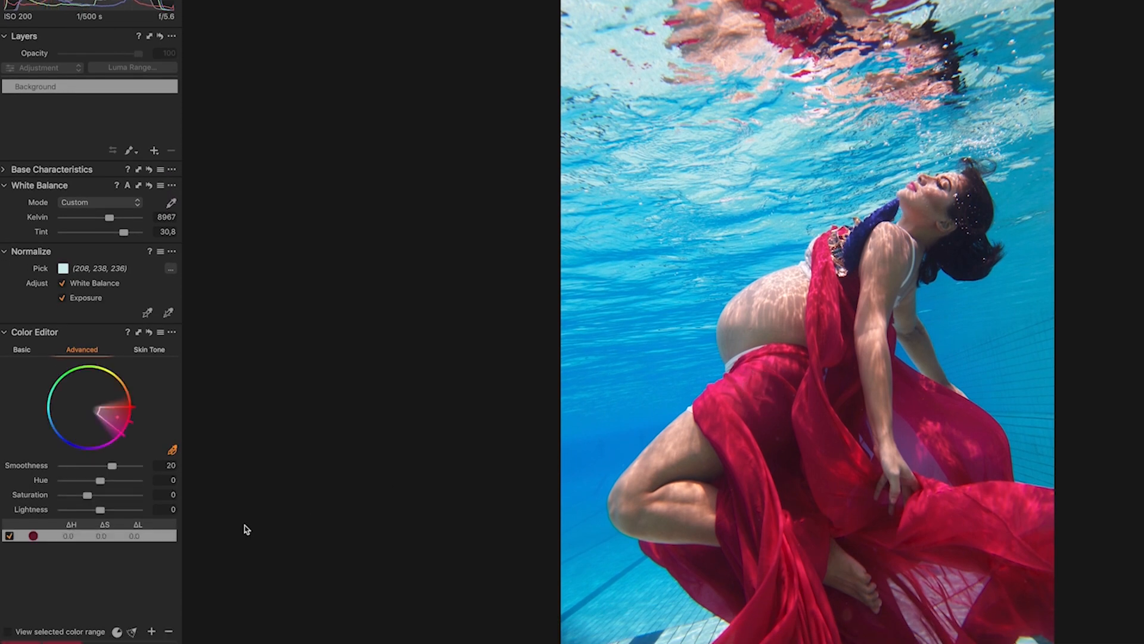
drag(102, 513, 89, 487)
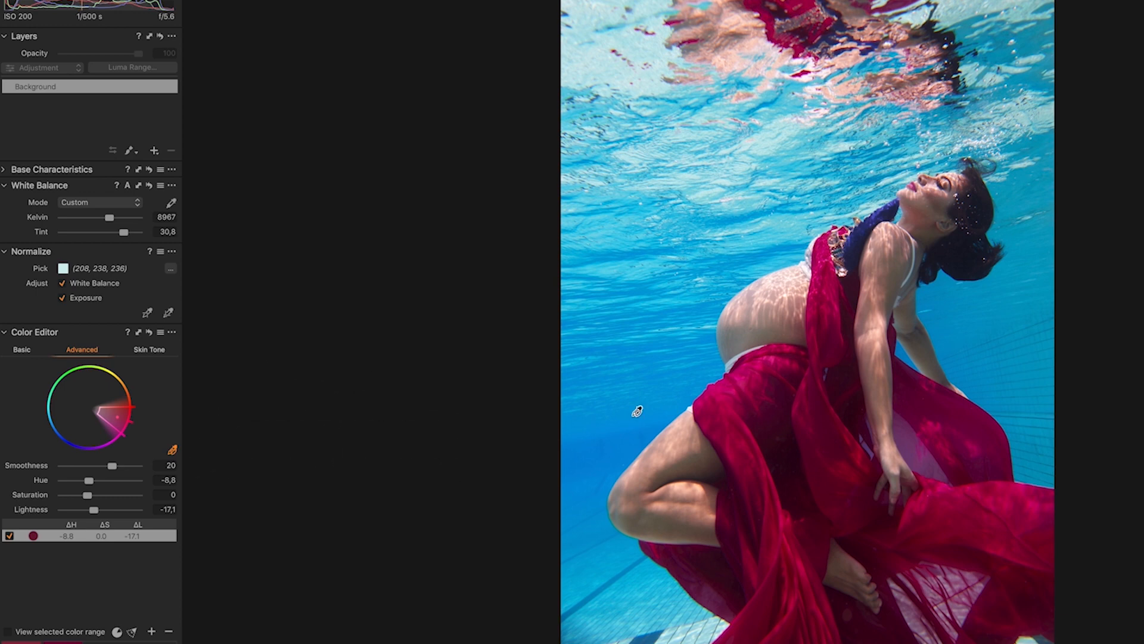
Step: Sample the blue water in the basic Color Editor and set hue to -10.5, saturation to -28 and lightness to -2.6
click(22, 350)
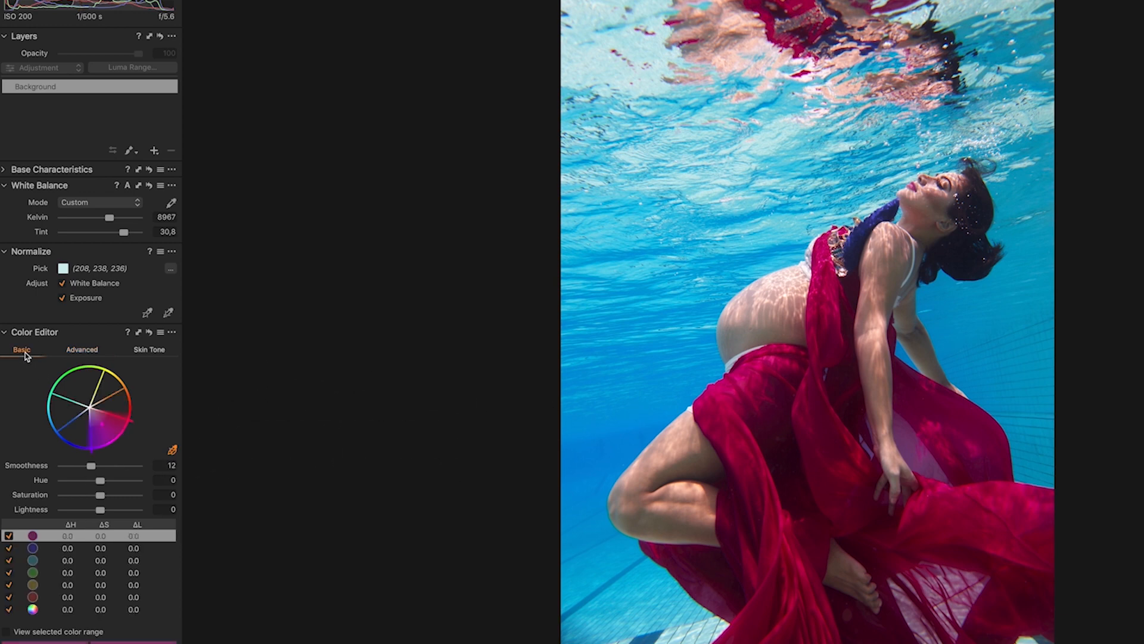
click(679, 380)
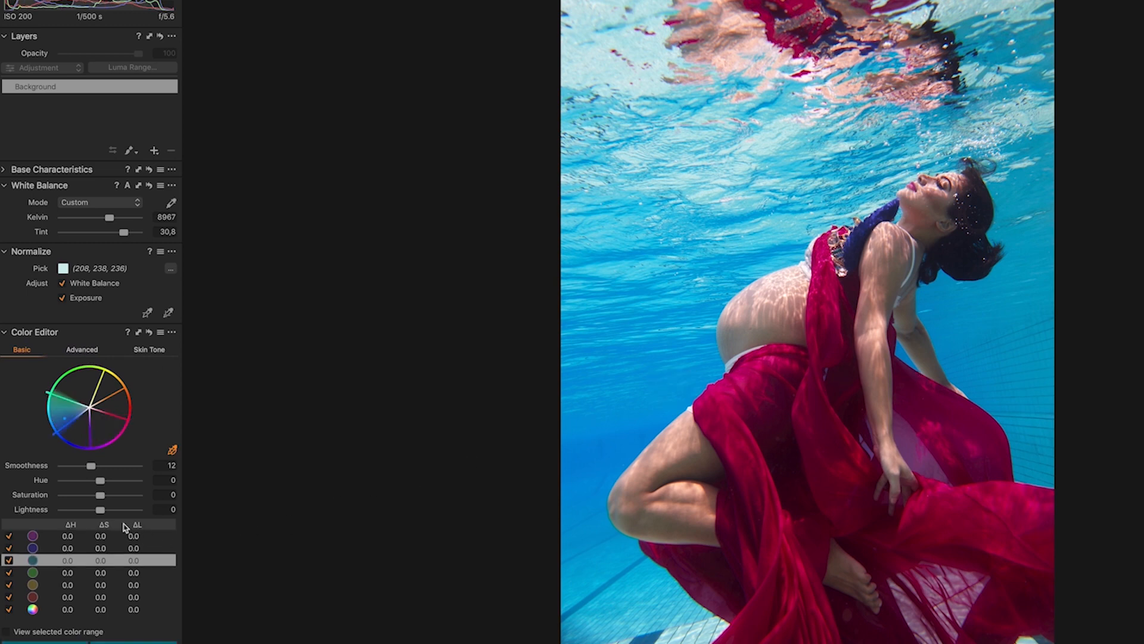
drag(101, 481, 94, 514)
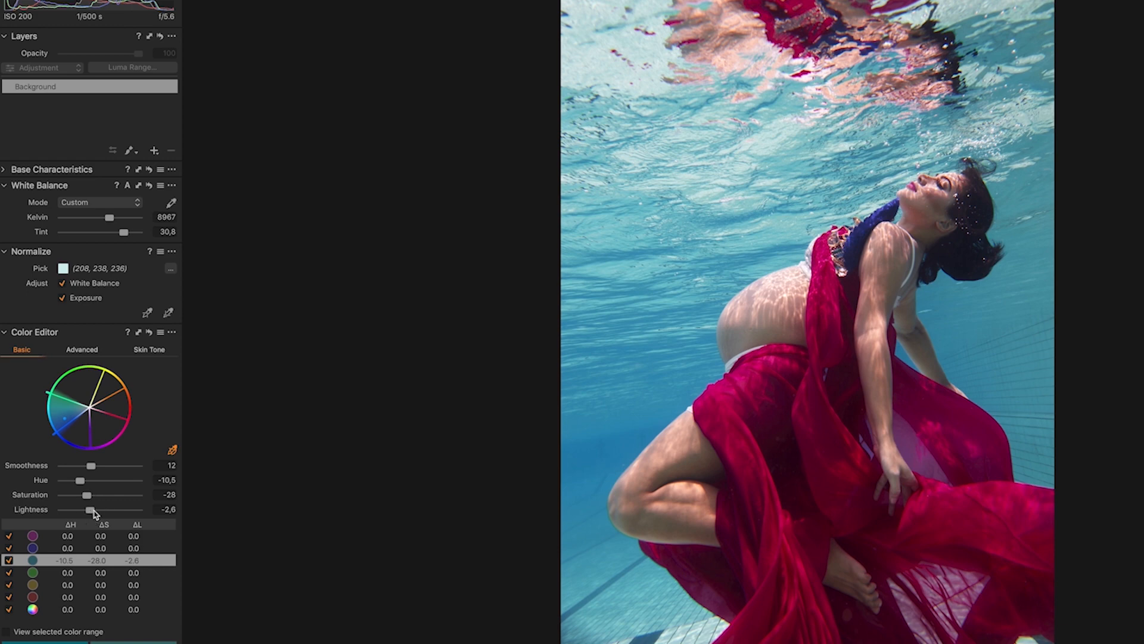
Step: Sample the subject's skin in the Skin Tone editor and set the amount of lightness to 10 and saturation to 5.8
click(160, 352)
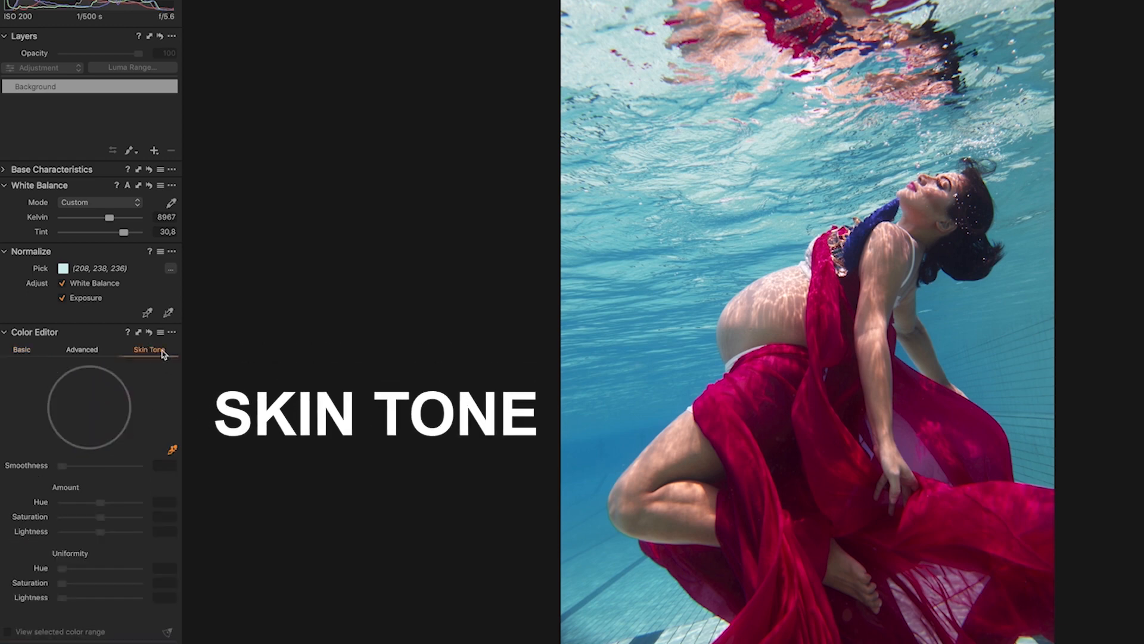
click(785, 331)
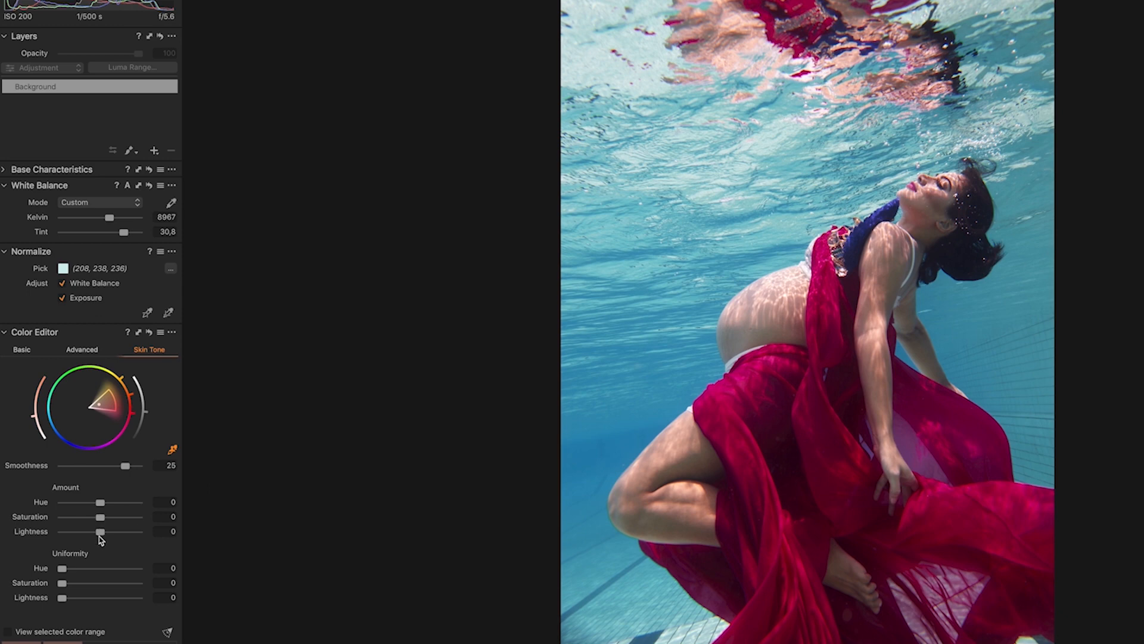
drag(101, 534, 147, 536)
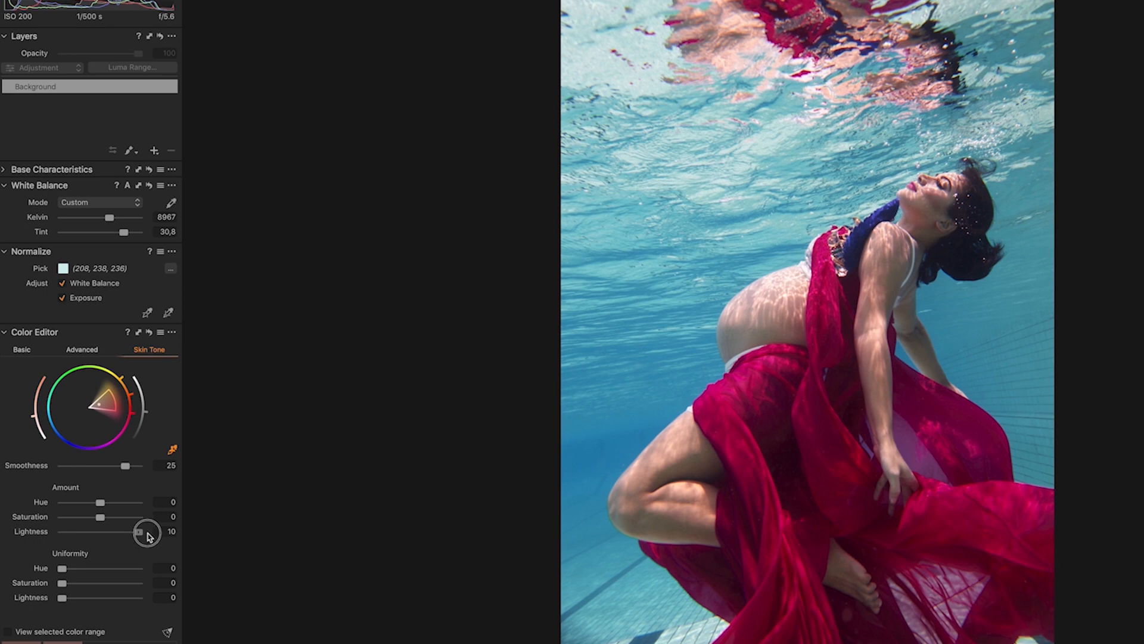
drag(101, 522, 108, 523)
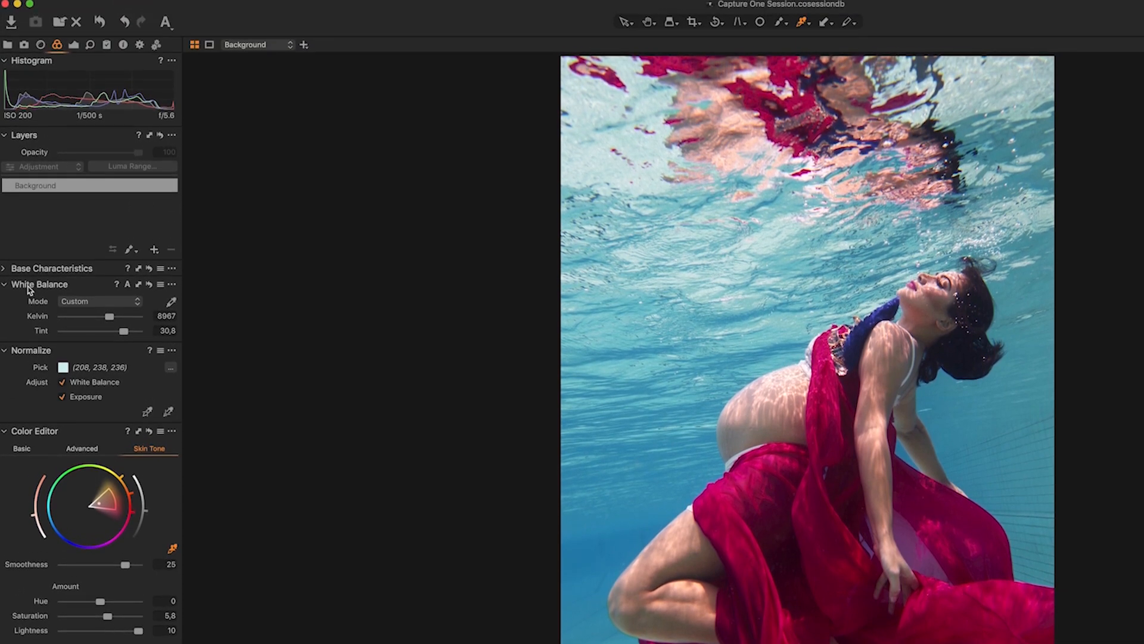
Step: Adjust the portrait's exposure with contrast 5 and brightness -19, and set high dynamic range highlight to 68 and shadow to 22
click(75, 48)
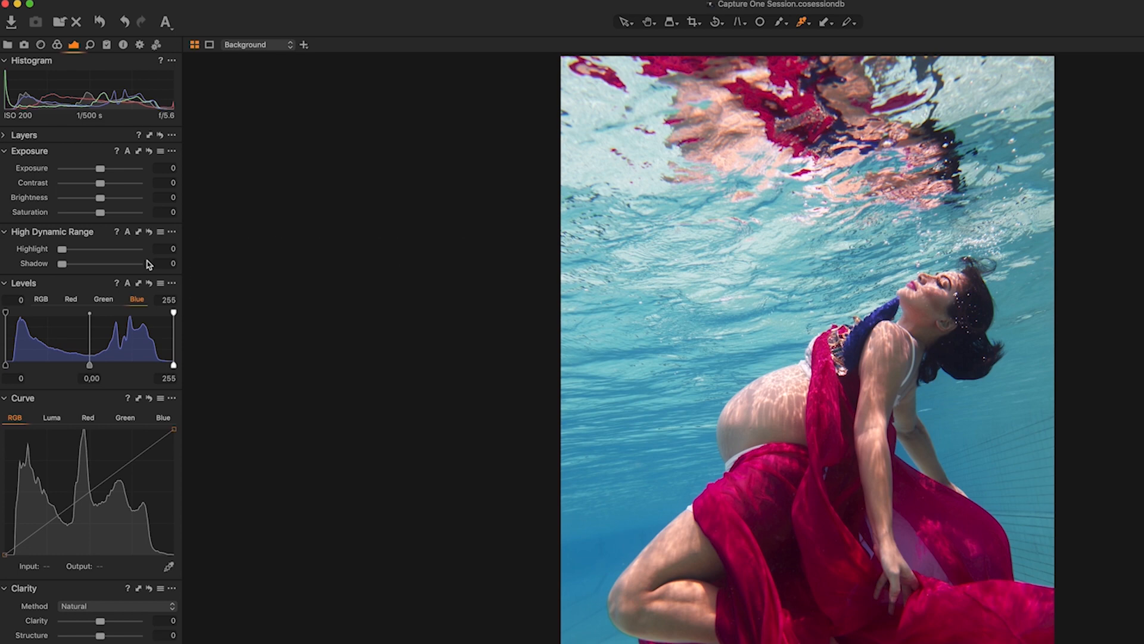
drag(114, 187, 110, 183)
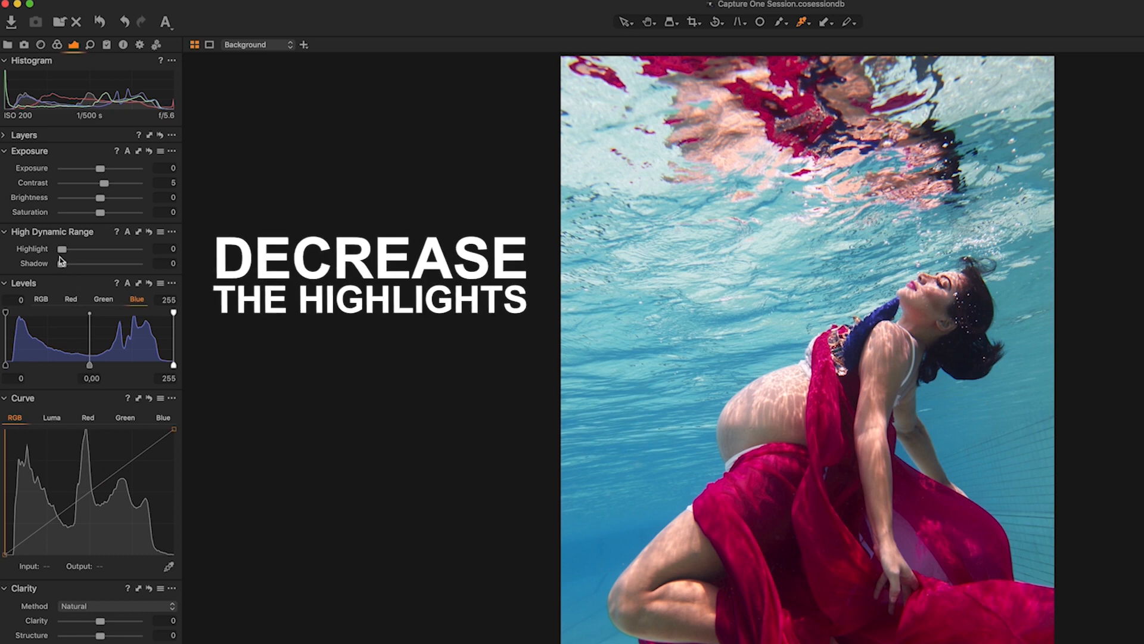
drag(62, 249, 78, 267)
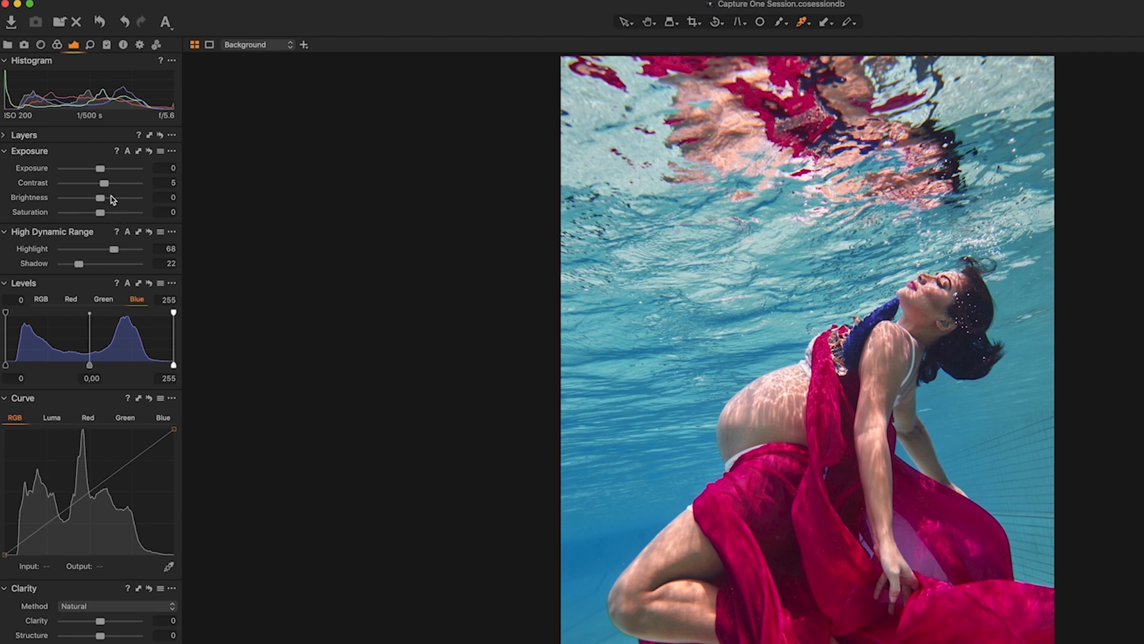
drag(100, 198, 87, 202)
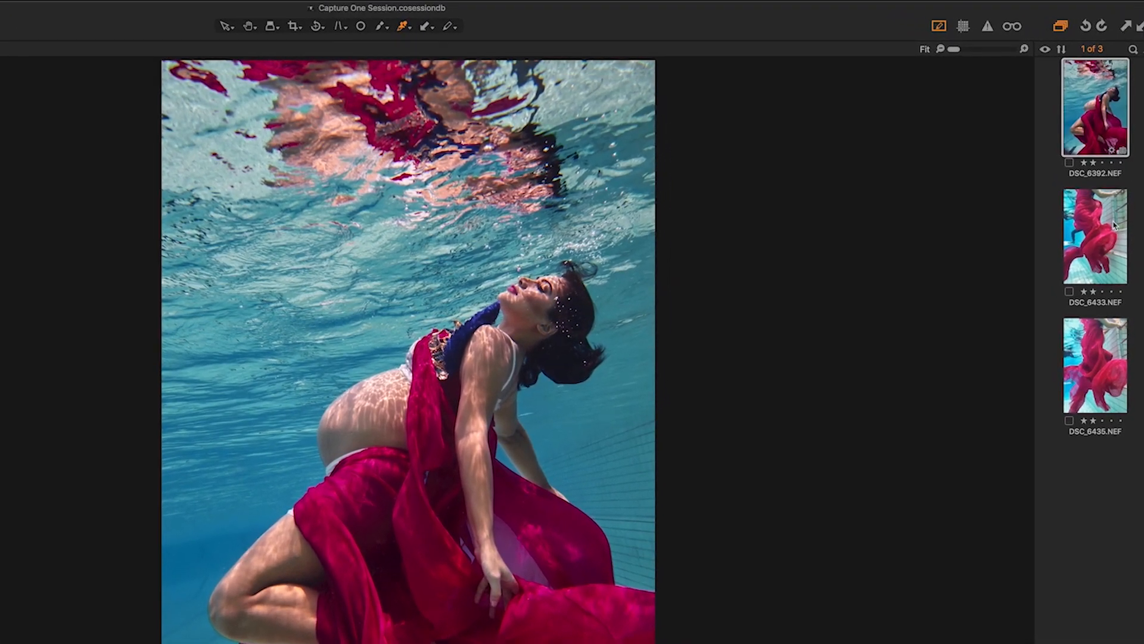
Step: Apply the adjustments of DSC_6392 to DSC_6433 and DSC_6435, and compare the photos
click(1114, 226)
click(1138, 28)
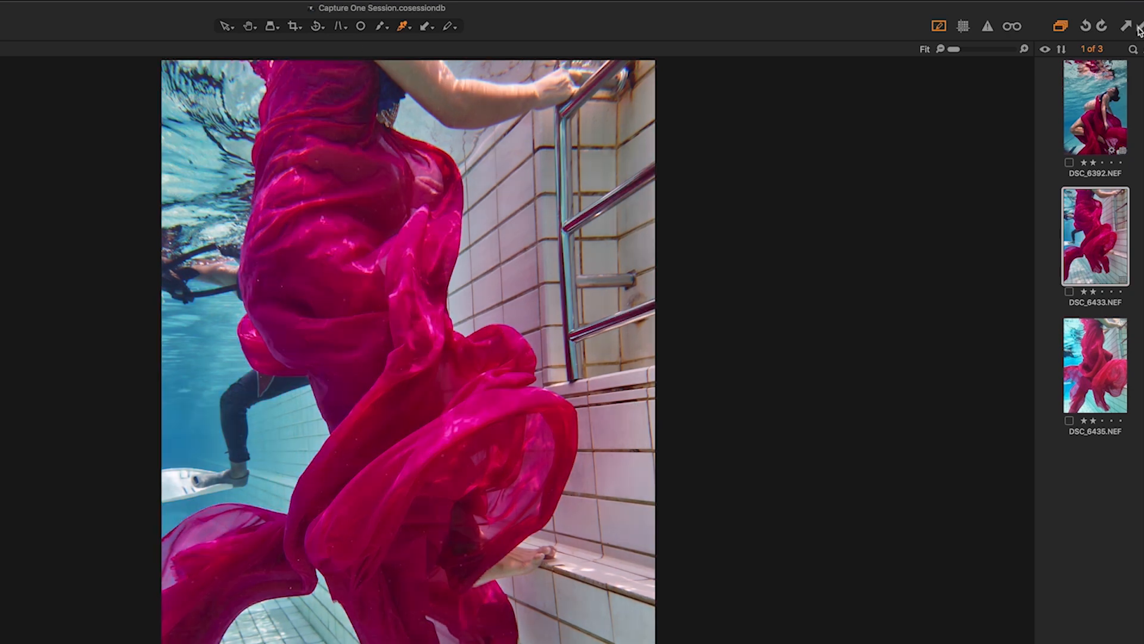
click(1095, 337)
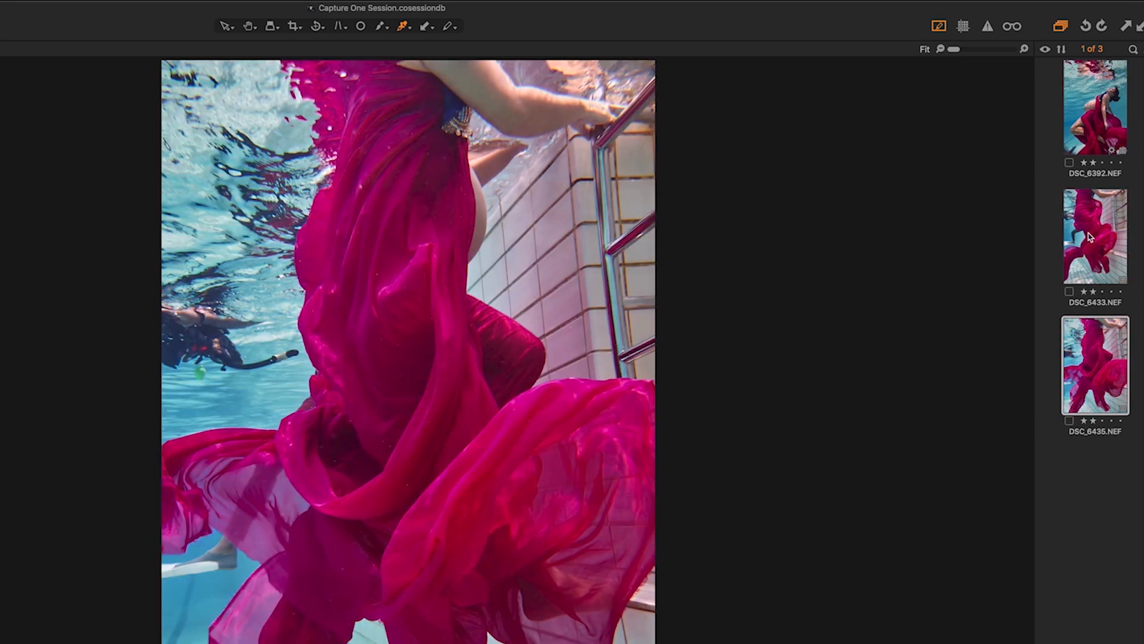
click(1091, 237)
click(1104, 124)
click(1094, 250)
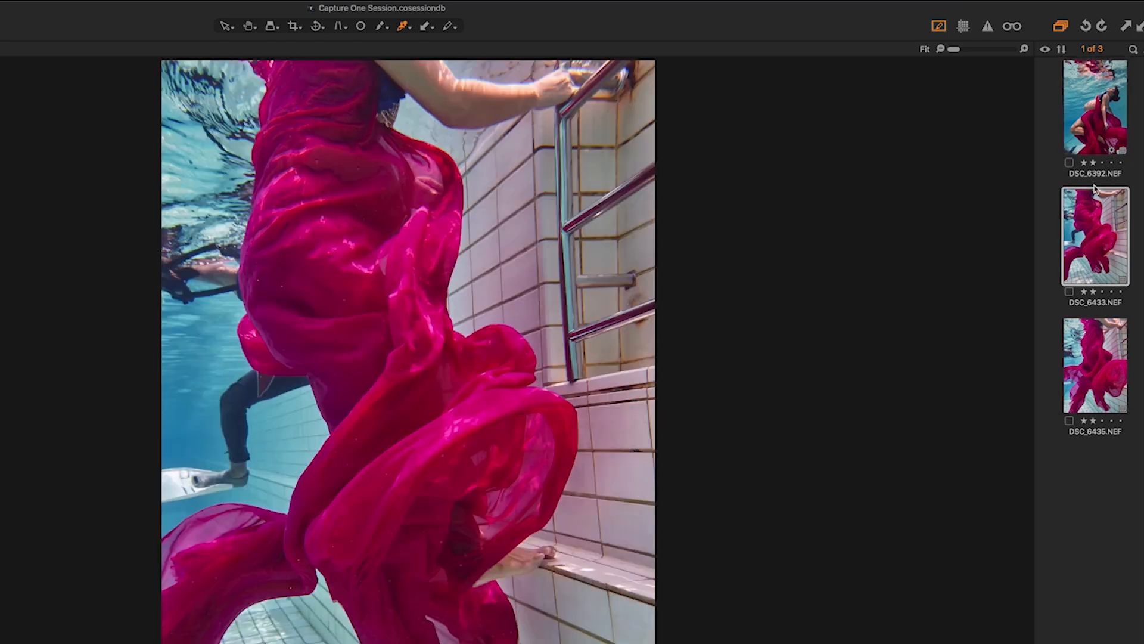
Step: Send DSC_6392 to Adobe Photoshop CC 2019 for editing as an 8-bit PSD with the Adobe RGB (1998) profile at 300 px/in
click(1099, 142)
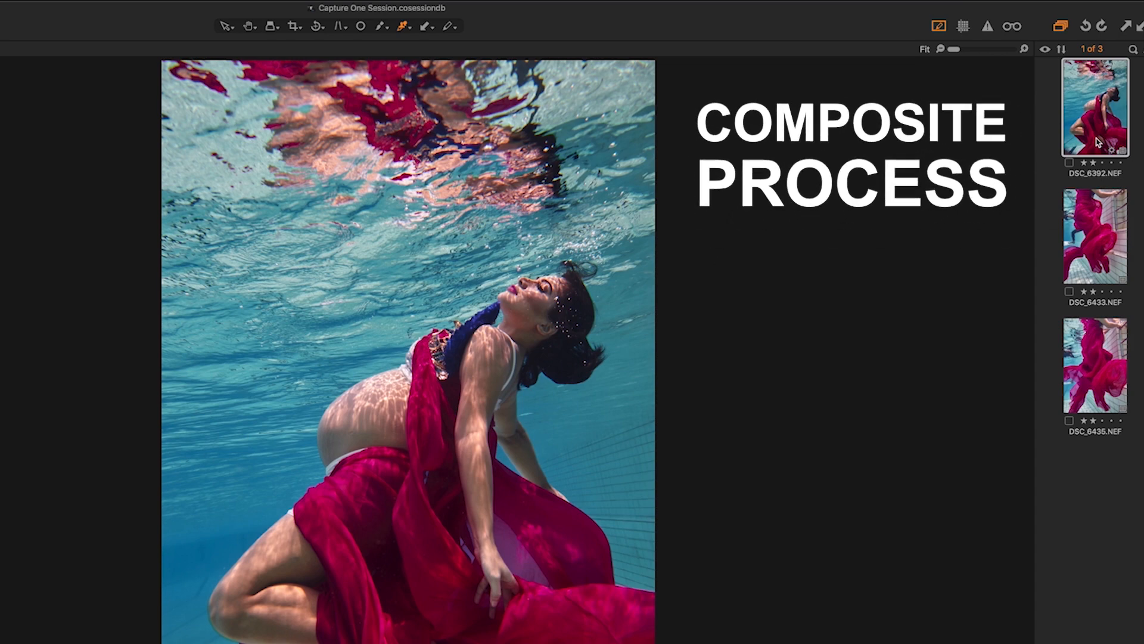
right_click(1099, 142)
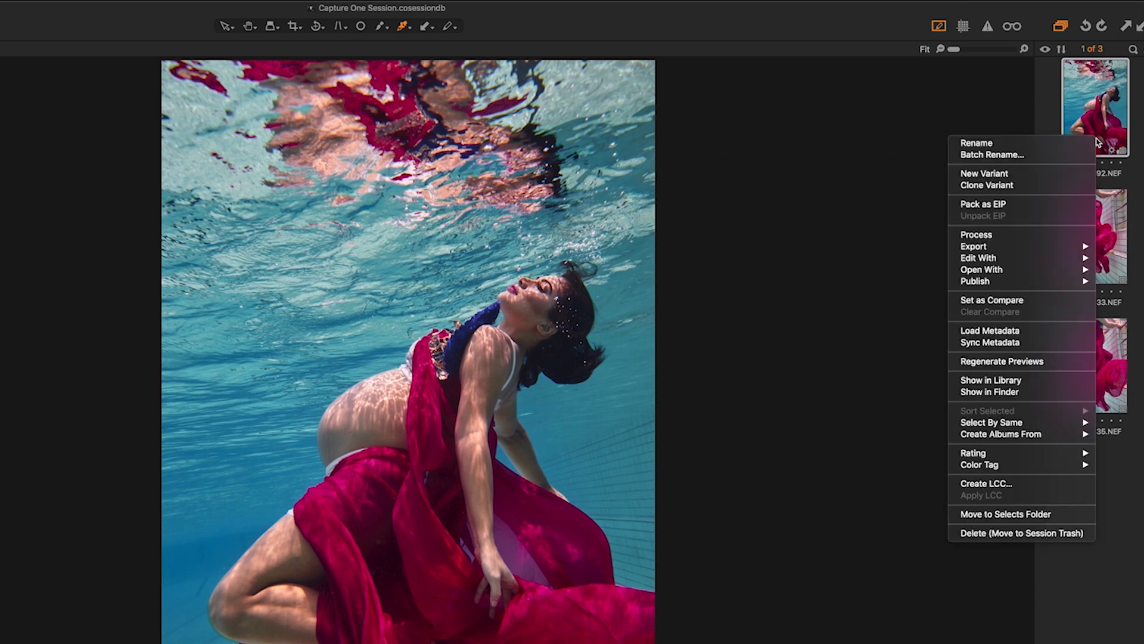
mouse_move(1037, 258)
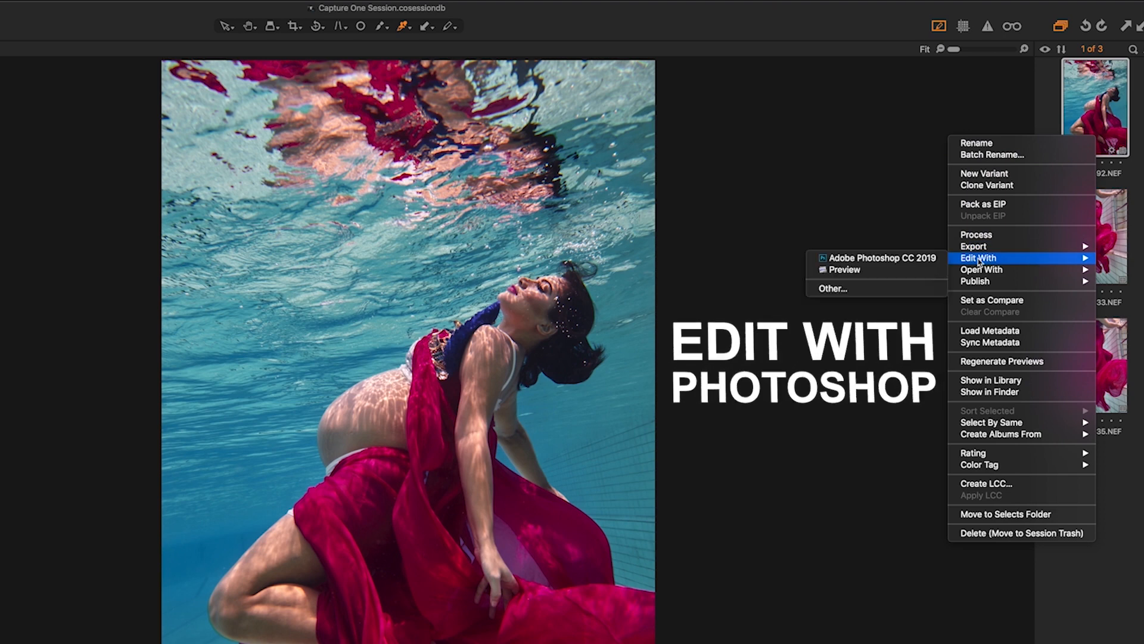
click(919, 259)
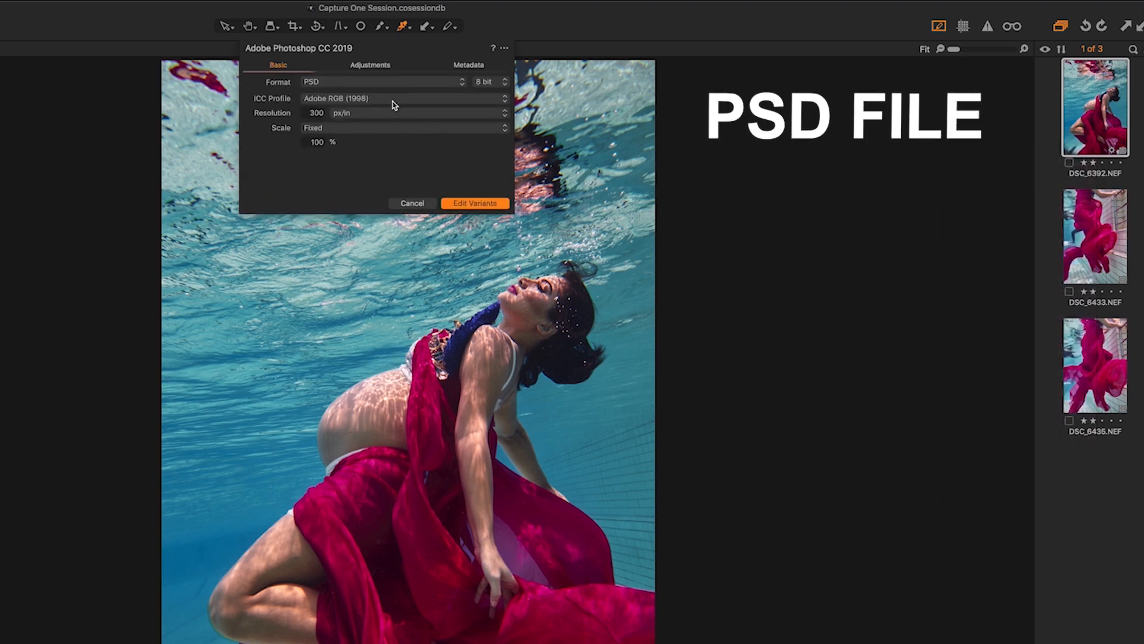
click(393, 84)
click(393, 83)
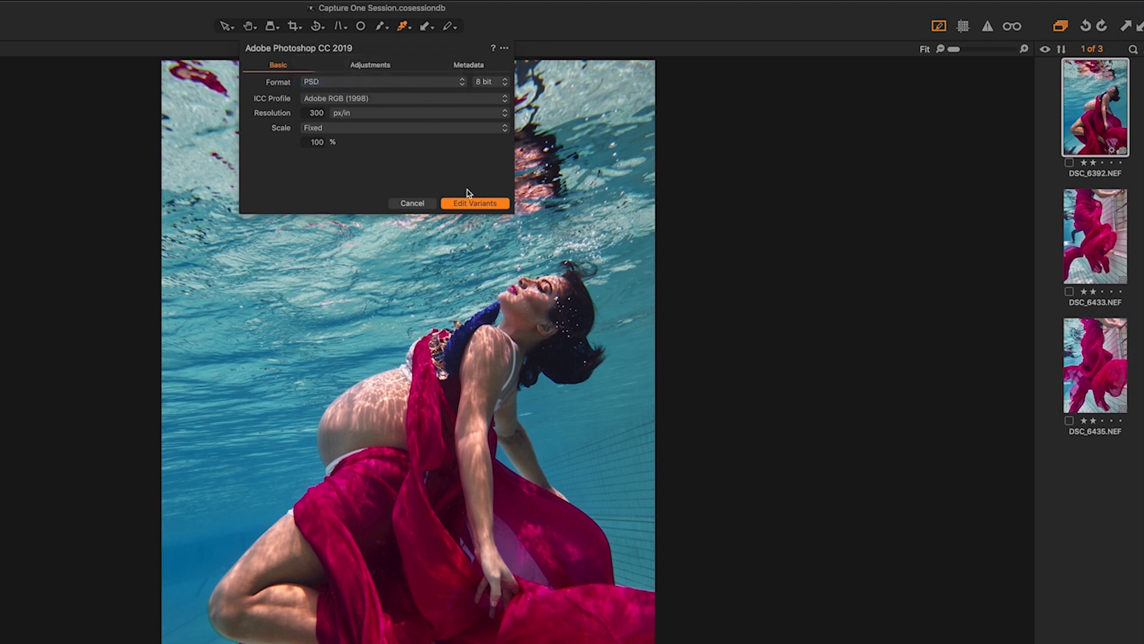
click(466, 205)
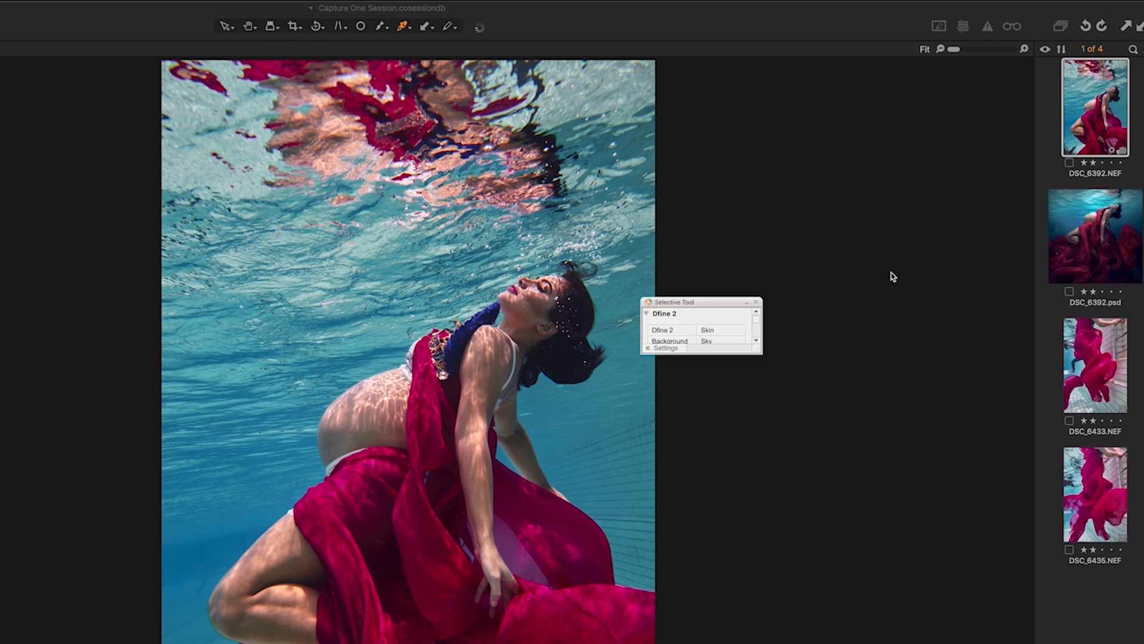
click(915, 290)
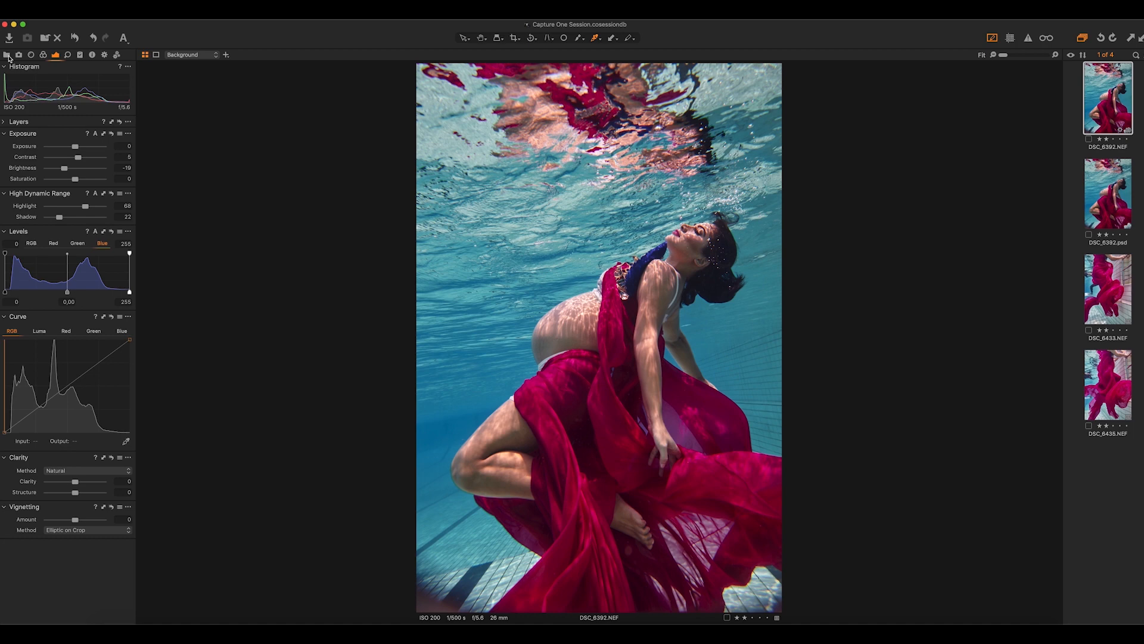
Step: Filter the session folder to five-star images and view the finished composite PSD
click(7, 55)
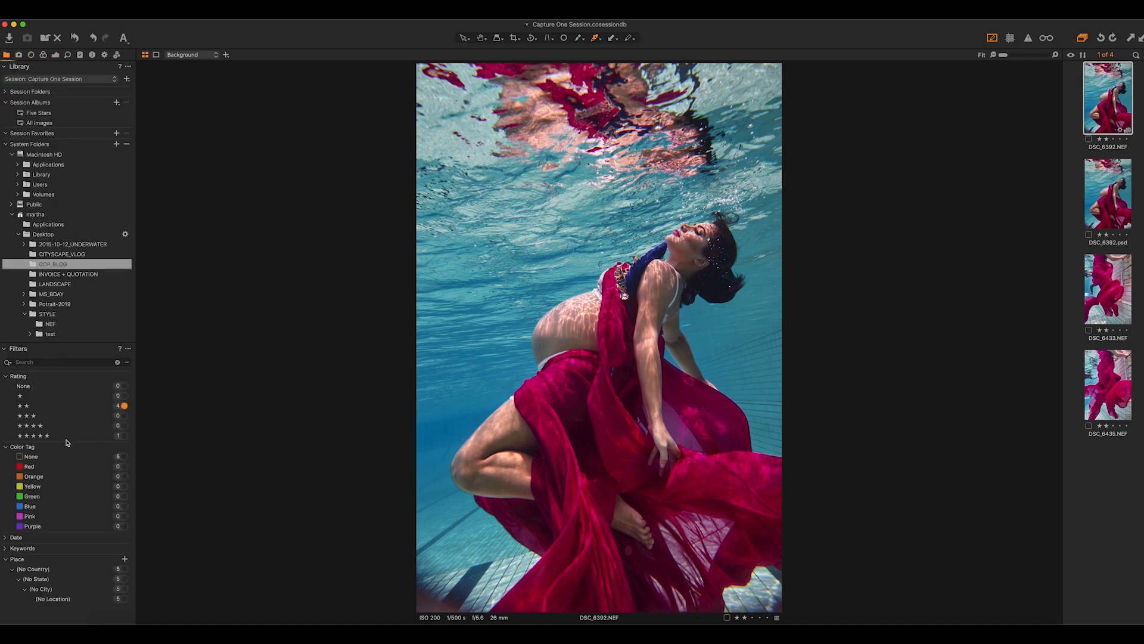
click(124, 435)
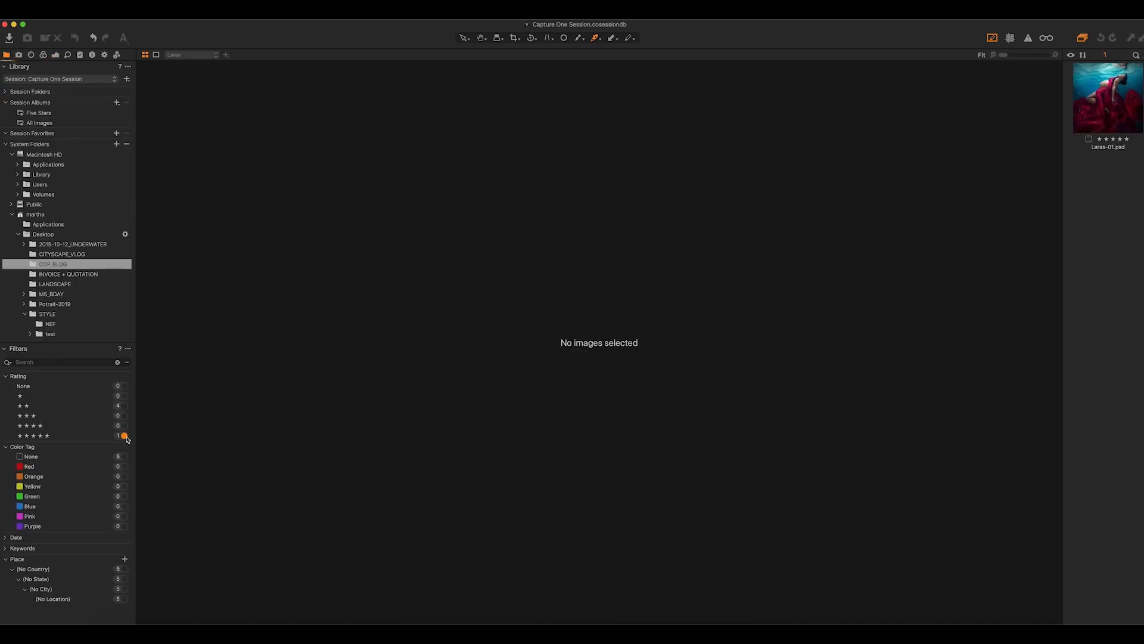
click(1087, 125)
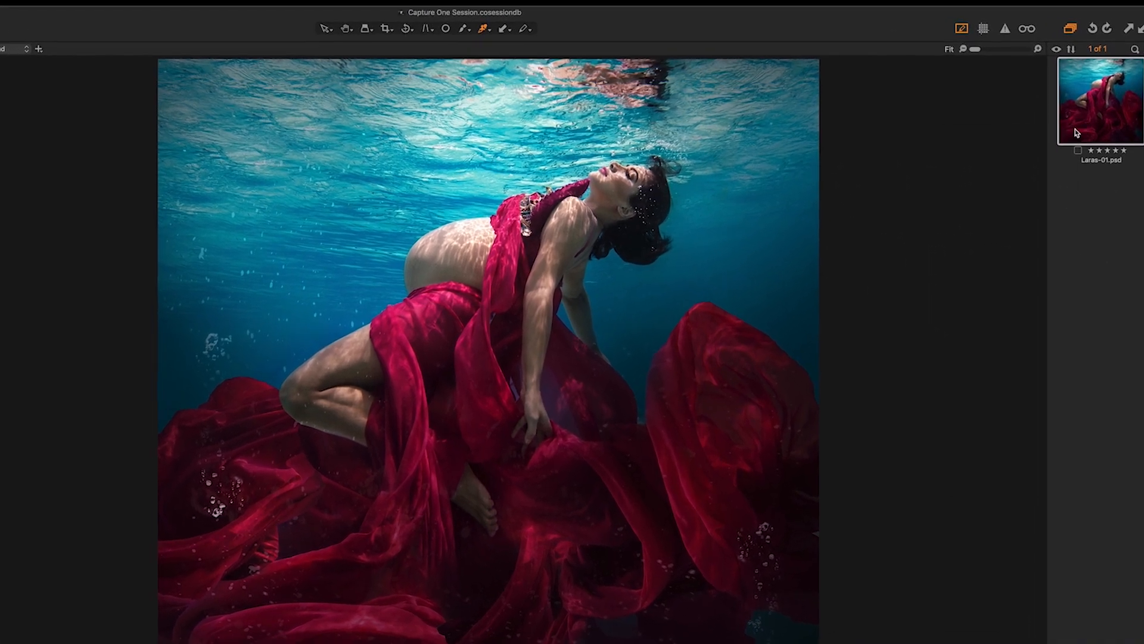
Step: Clone the finished composite PSD's variant and bring up the color adjustment tools for the clone
right_click(1082, 127)
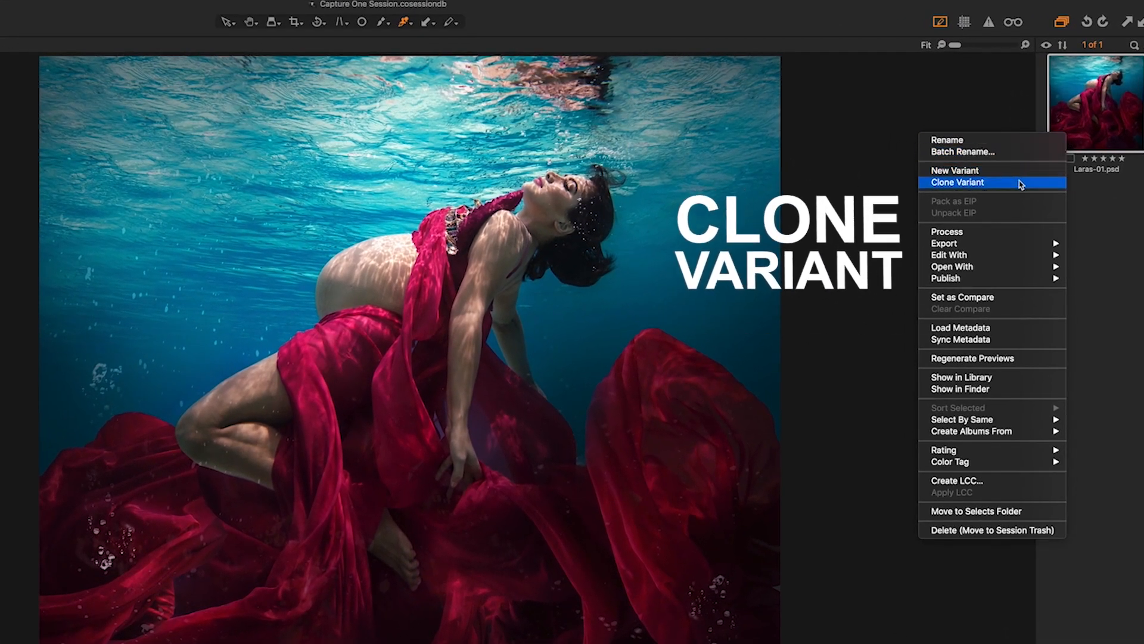
click(1021, 185)
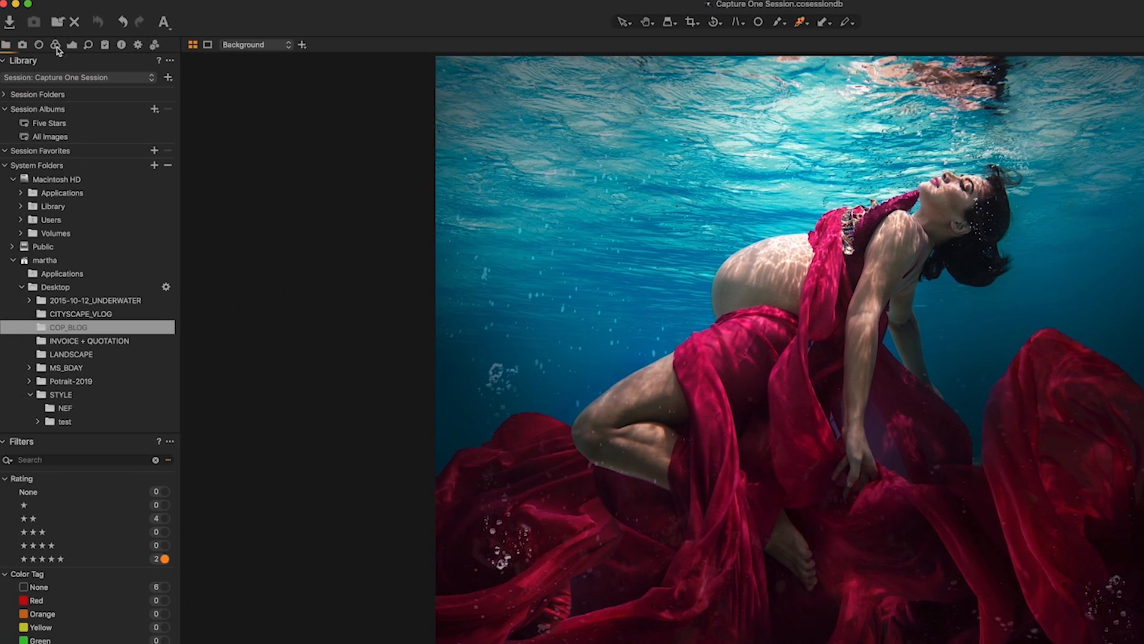
click(32, 46)
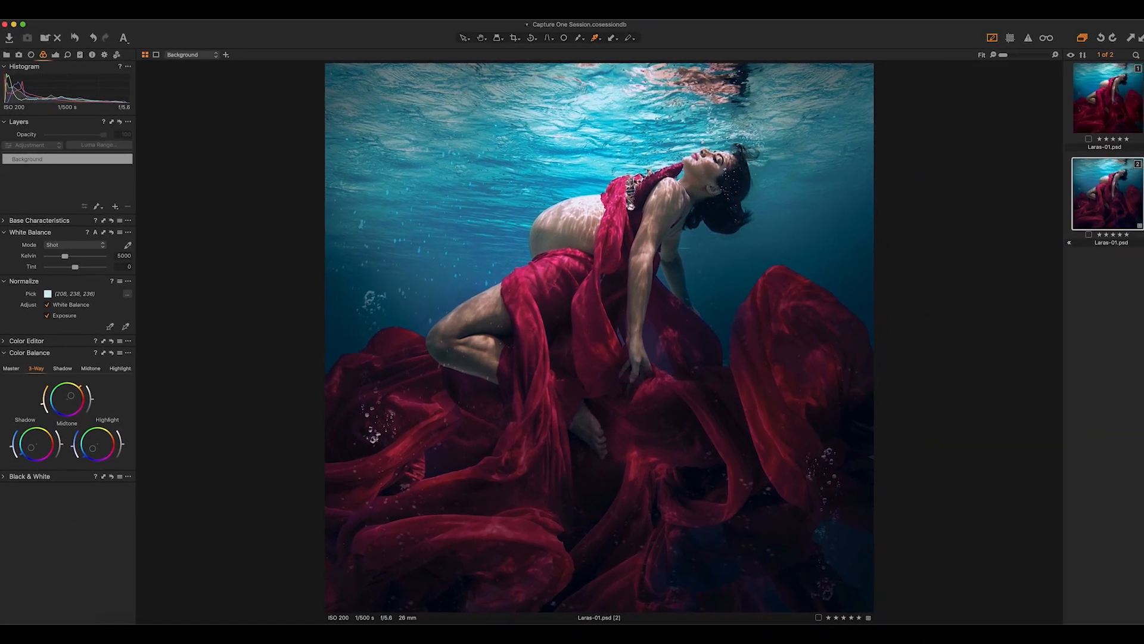
Step: Compare the original composite variant with the color-graded clone
click(1120, 109)
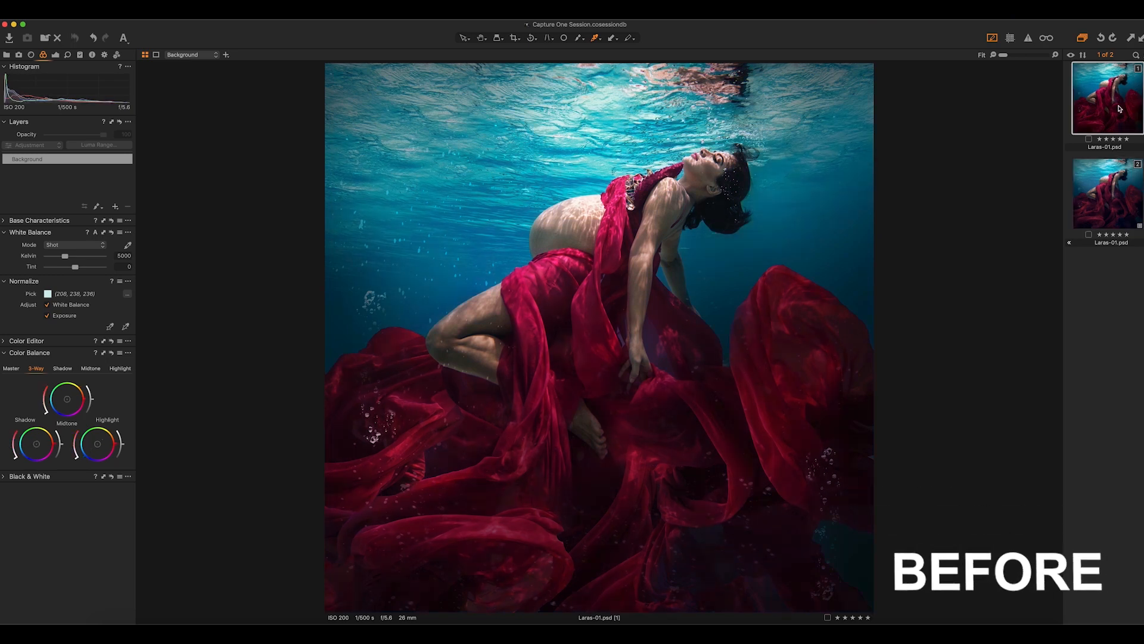
click(1120, 187)
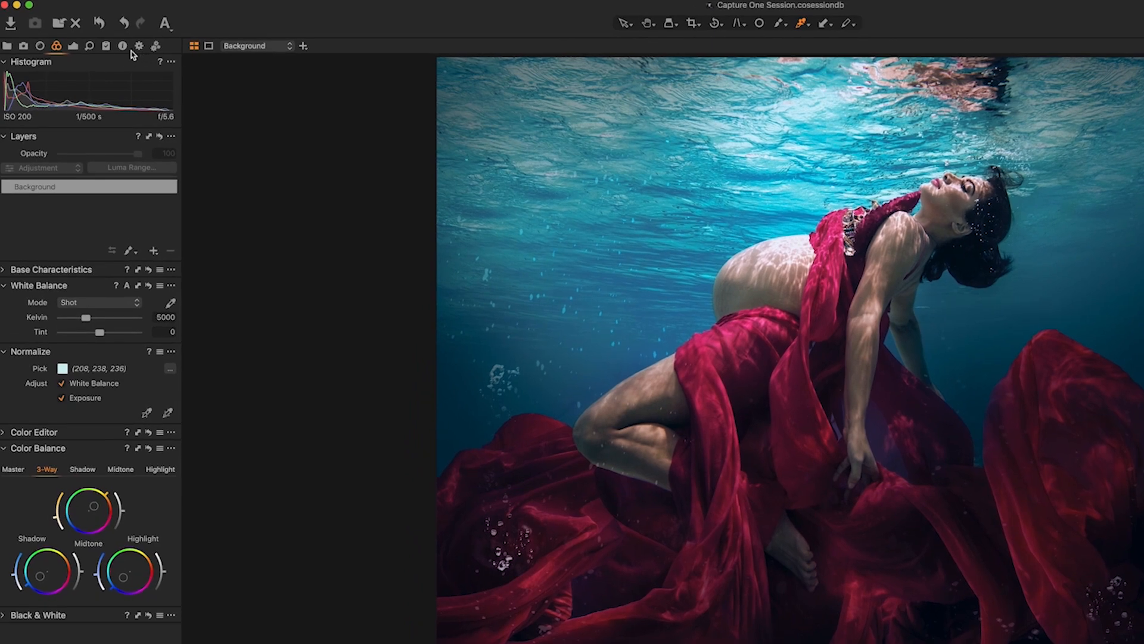
Step: Save the clone's Color Balance adjustment as a user style named Underwater-1 in the Styles folder
click(112, 49)
click(138, 47)
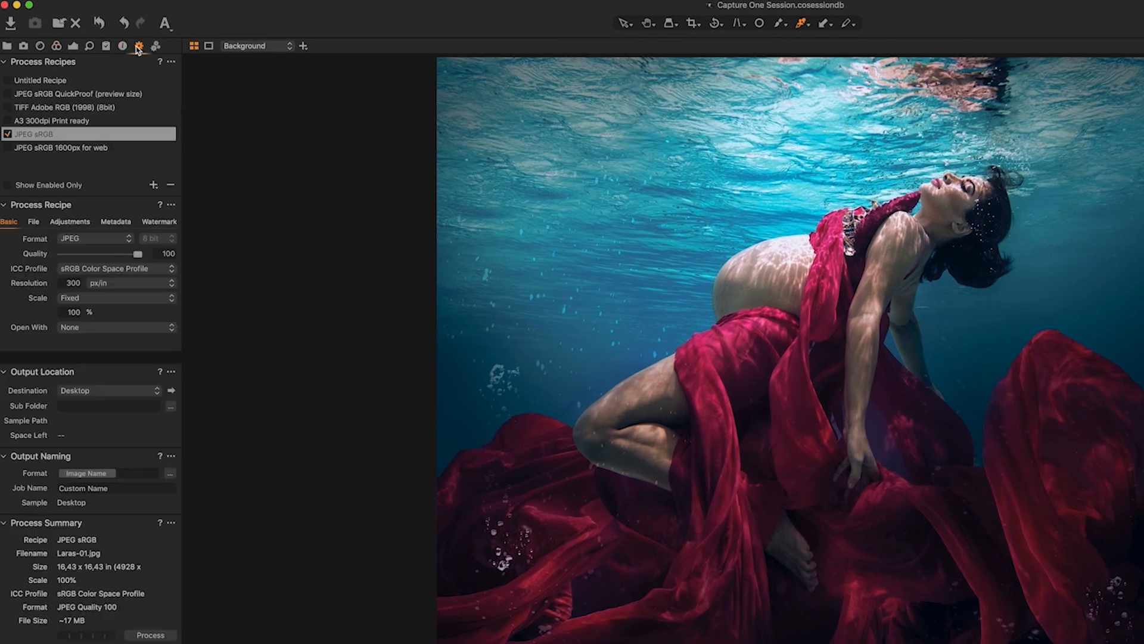
click(106, 47)
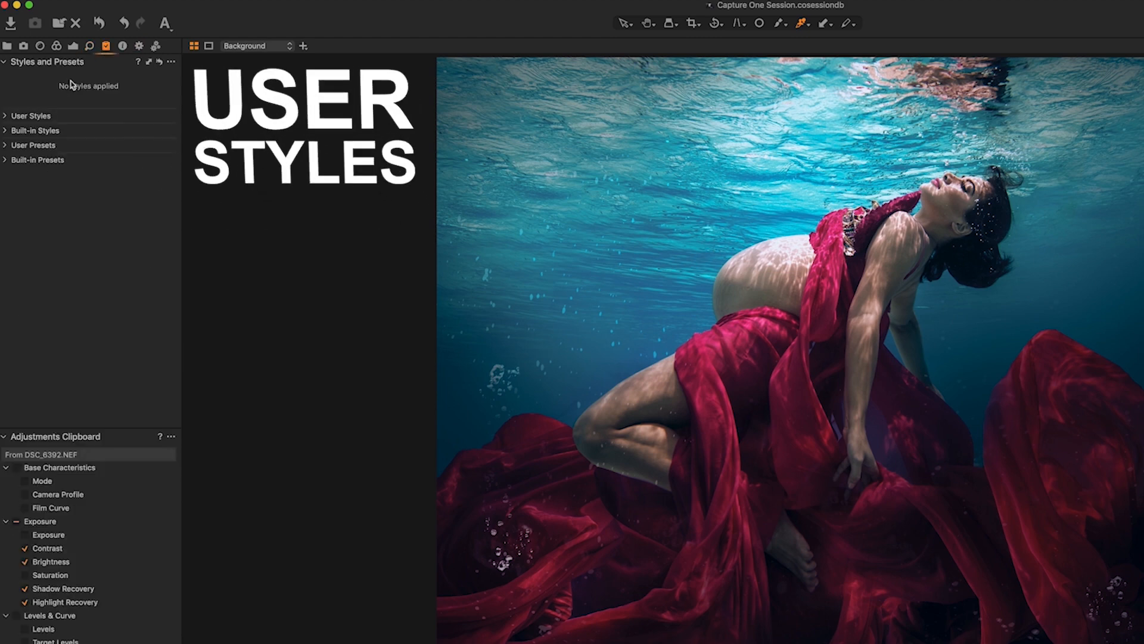
click(26, 116)
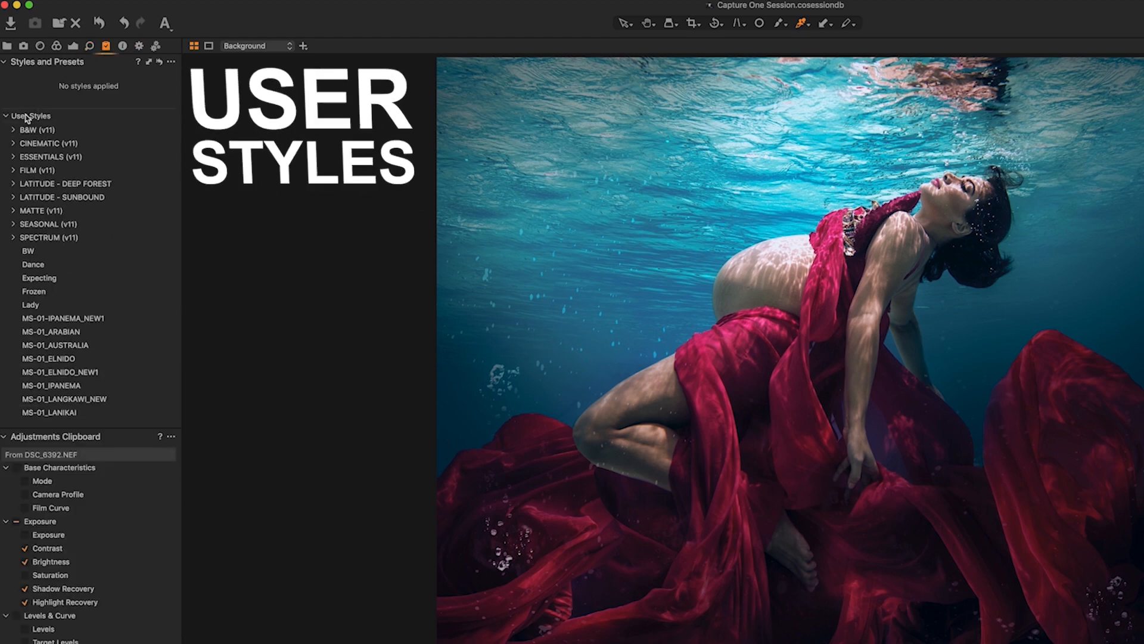
click(171, 62)
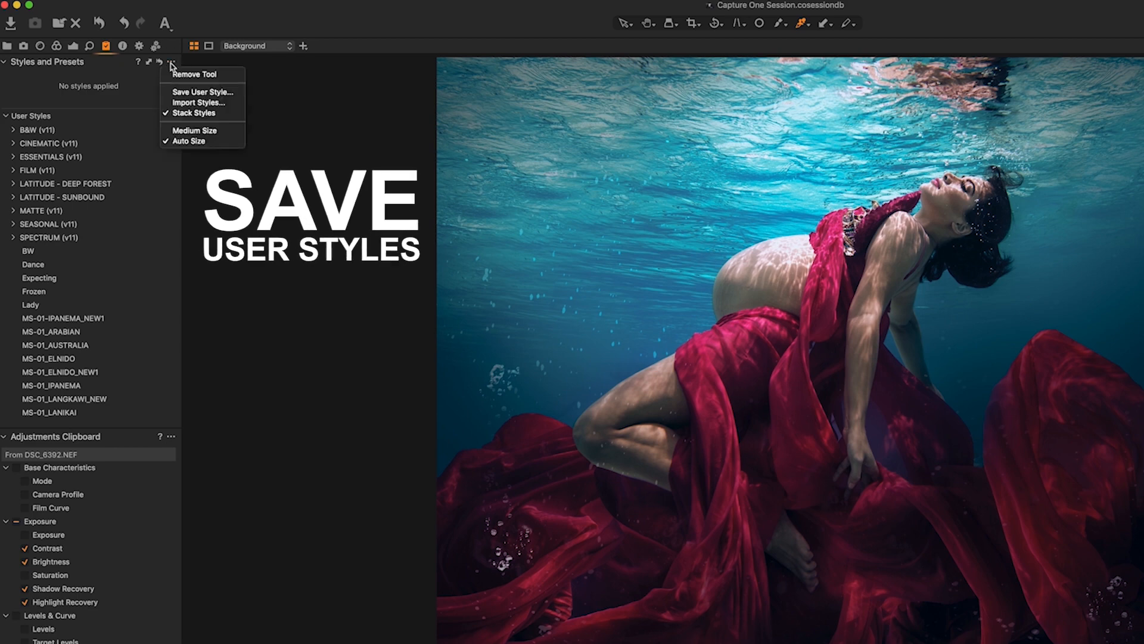
click(179, 92)
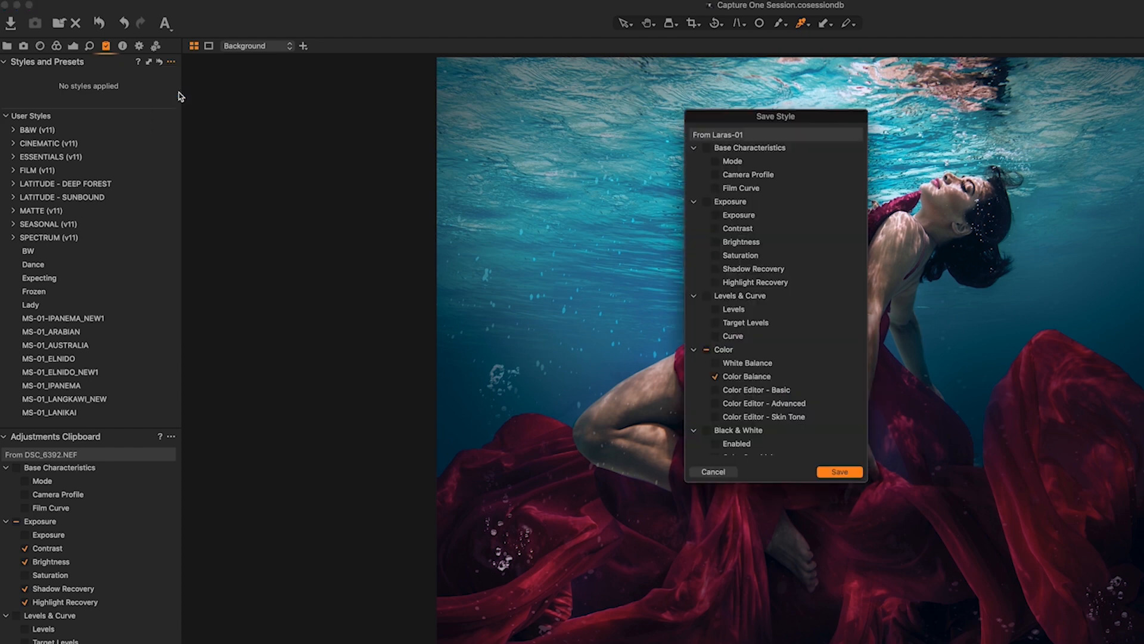
click(840, 472)
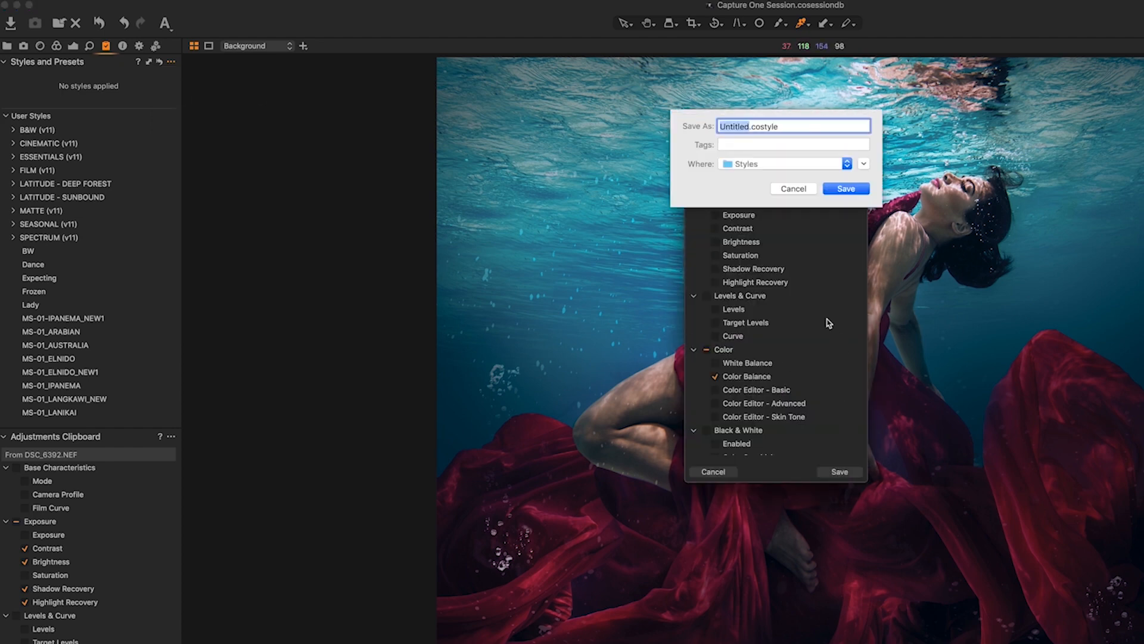
text(Underwatwe)
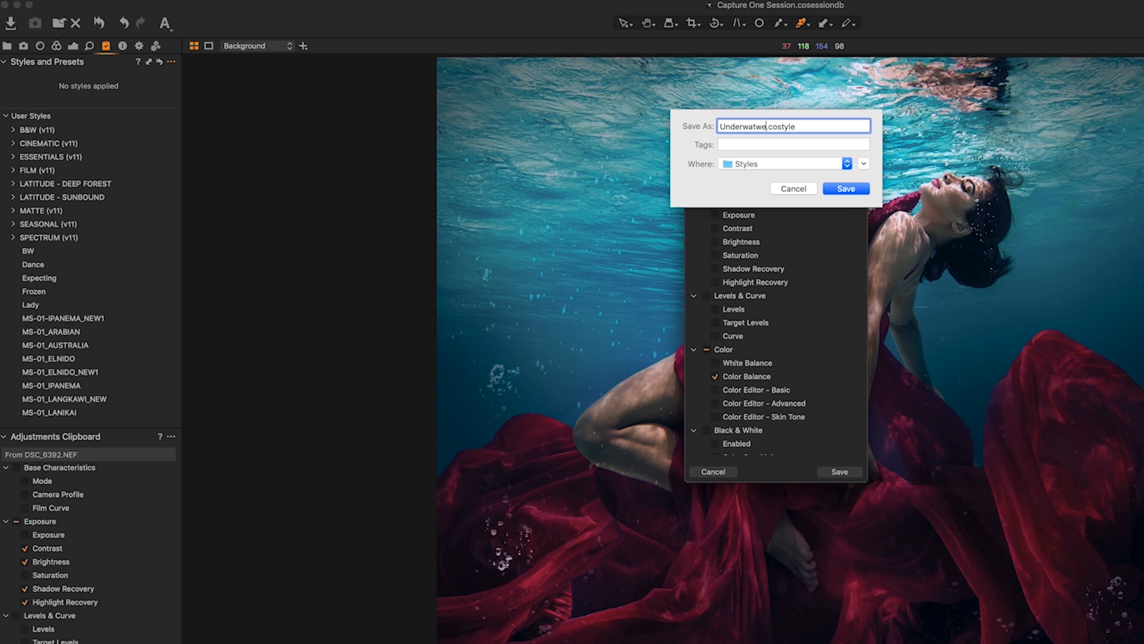
key(BackSpace)
key(BackSpace)
text(er-1)
key(Return)
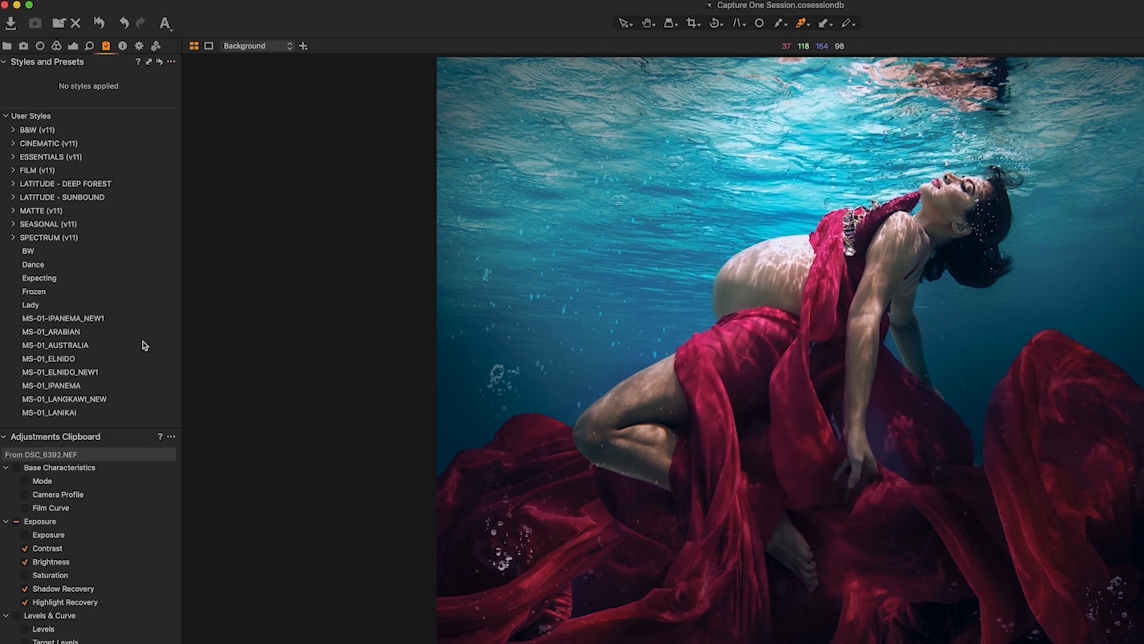
Step: Apply the Underwater-1 user style to the cloned composite variant
scroll(143, 322, down, 10)
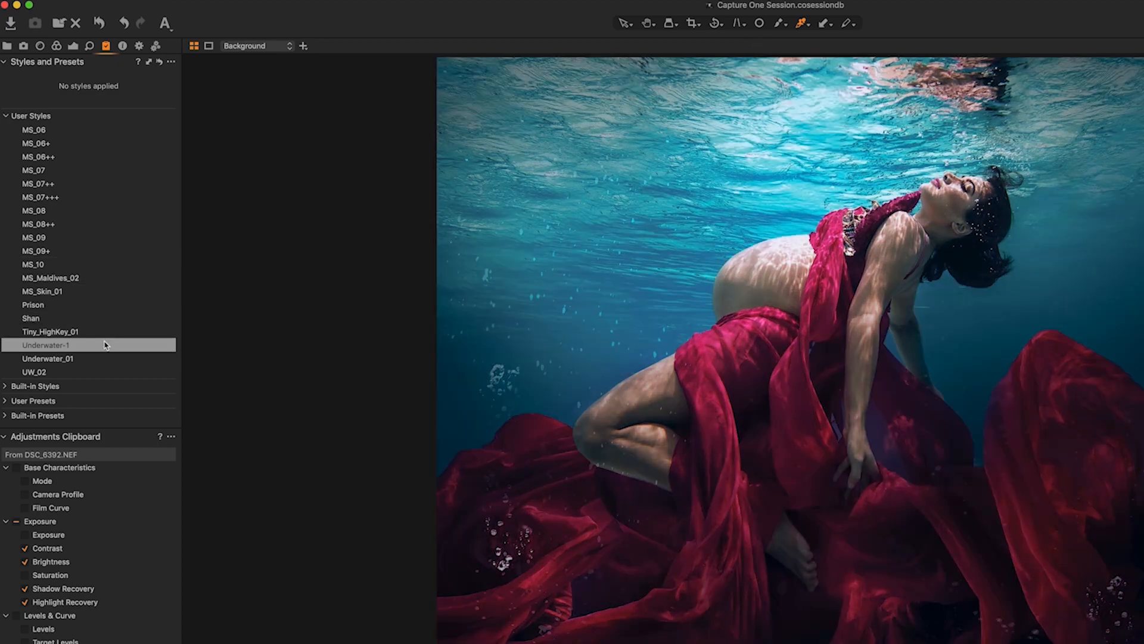
click(104, 345)
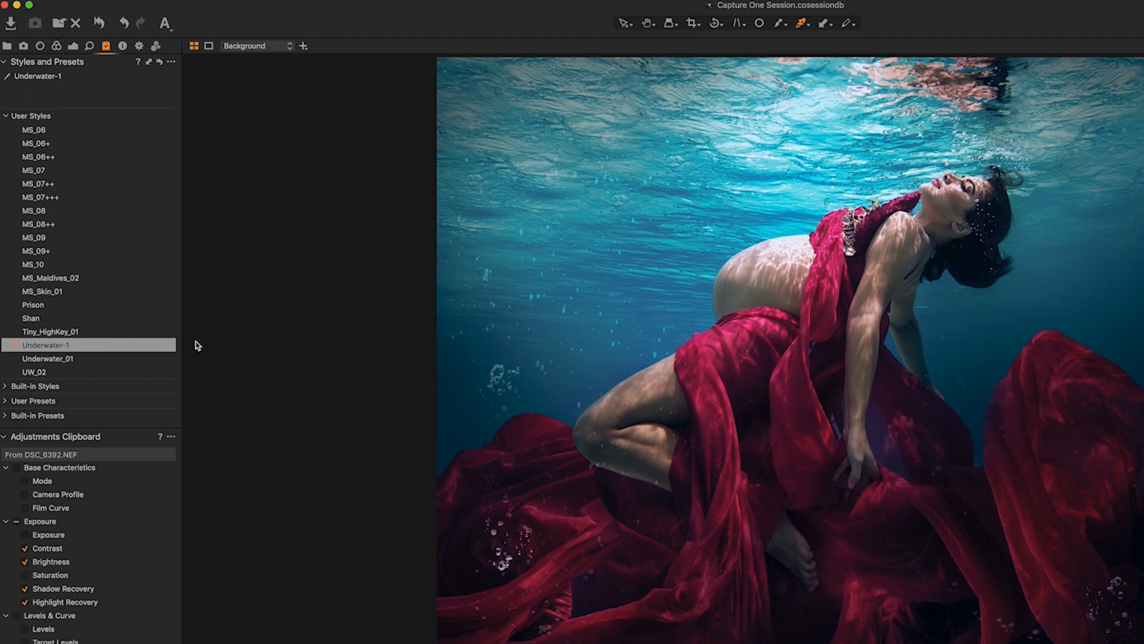